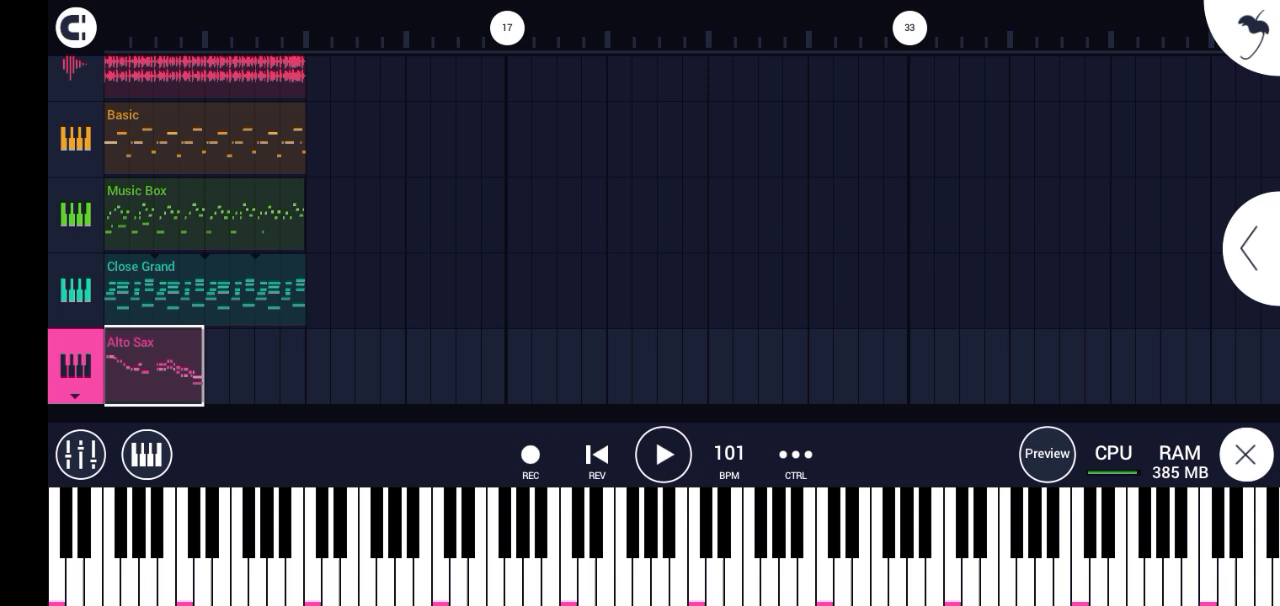
Step: Solo the Electric Piano track, then play and stop the song to hear it alone
drag(810, 182, 863, 197)
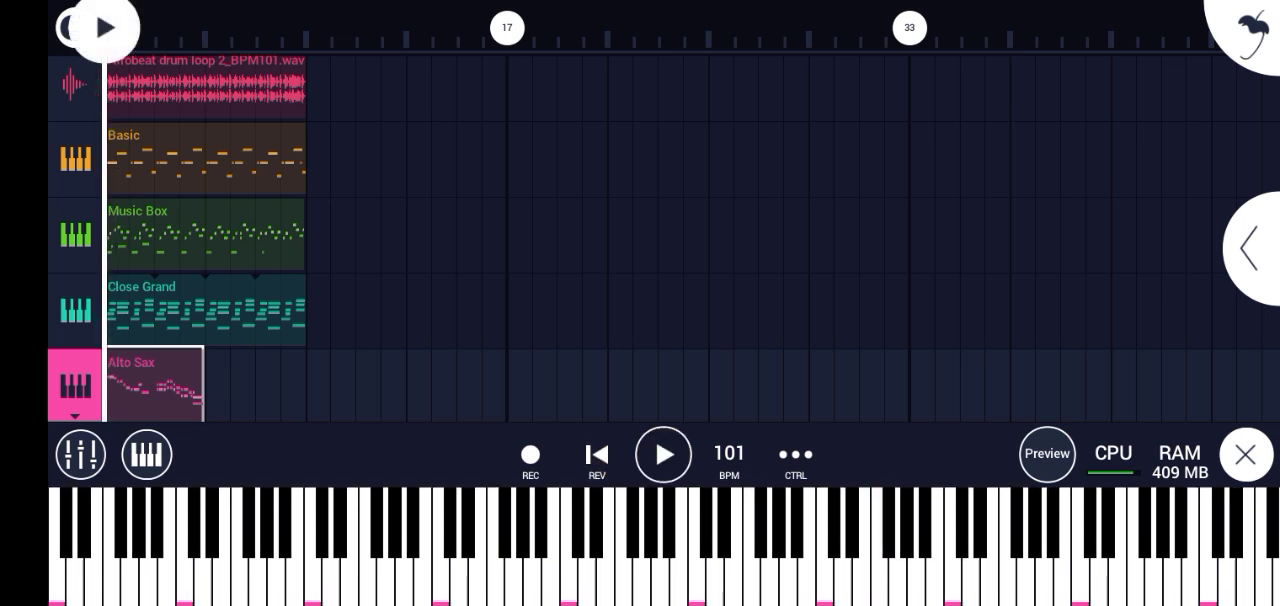
scroll(714, 194, up, 3)
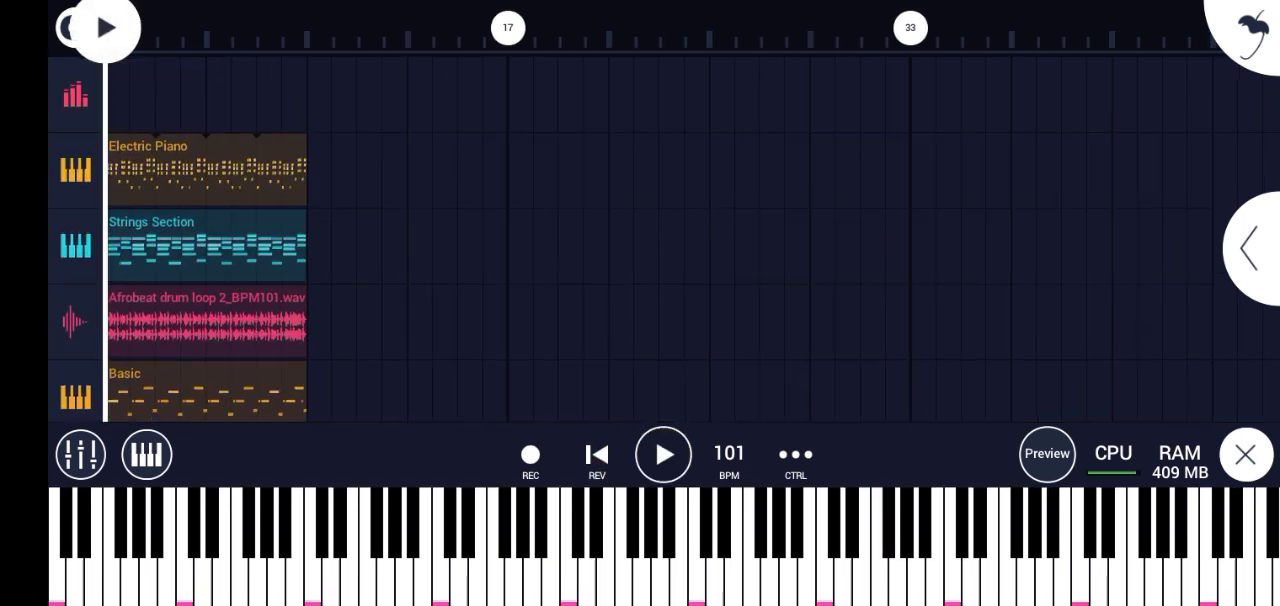
click(55, 170)
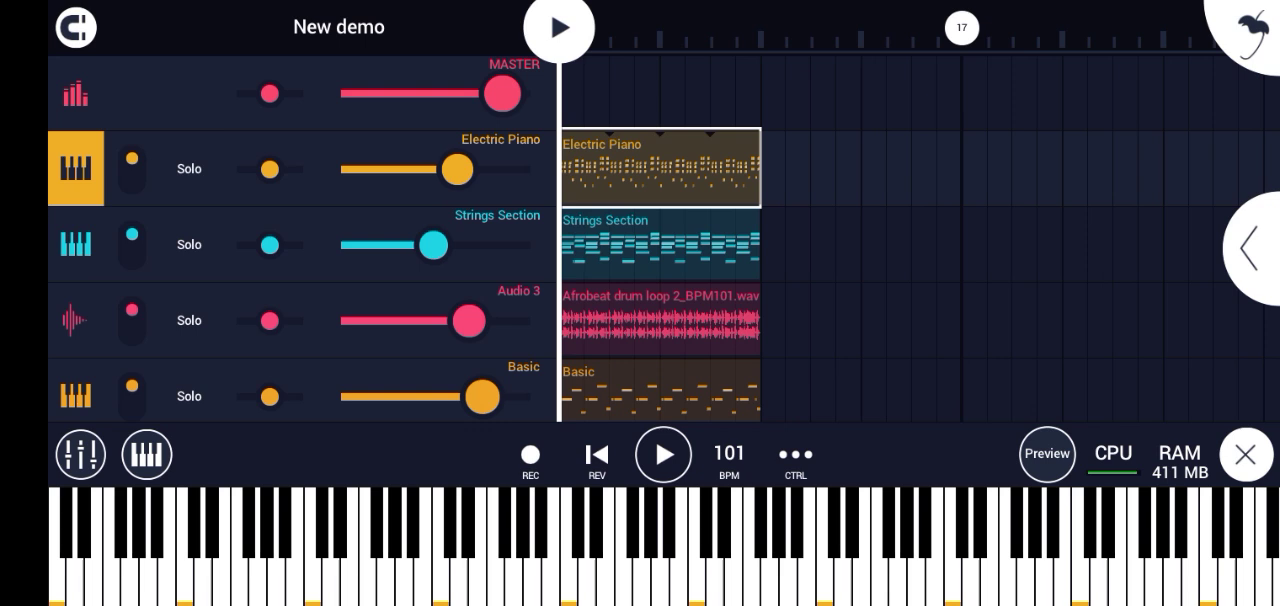
click(189, 169)
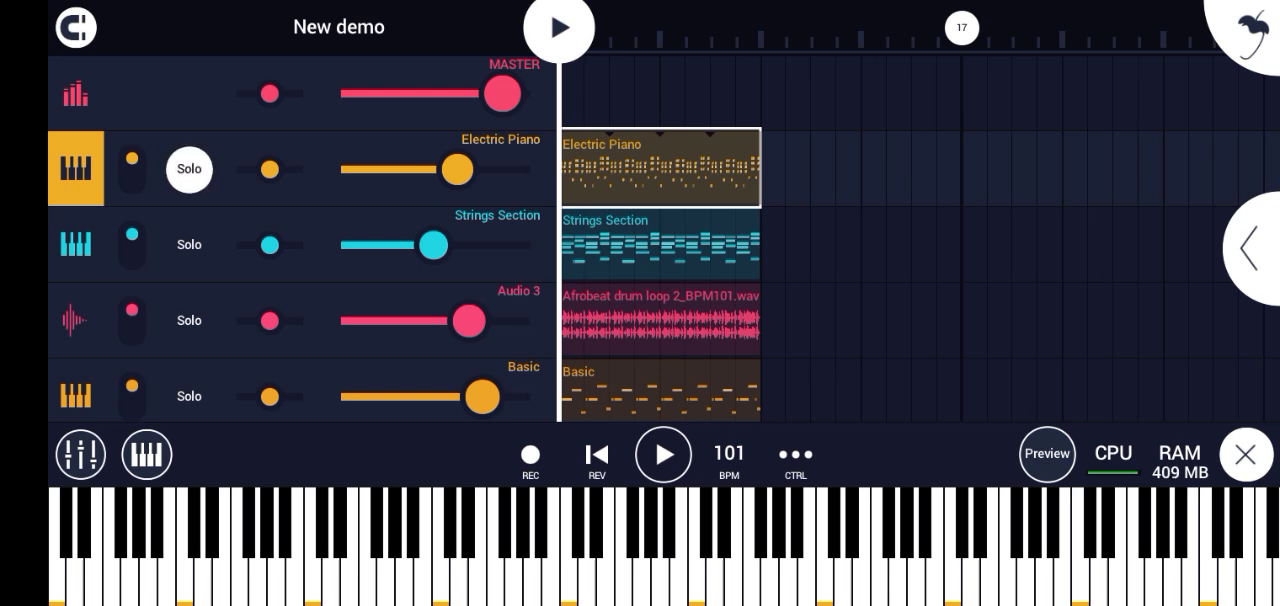
click(663, 454)
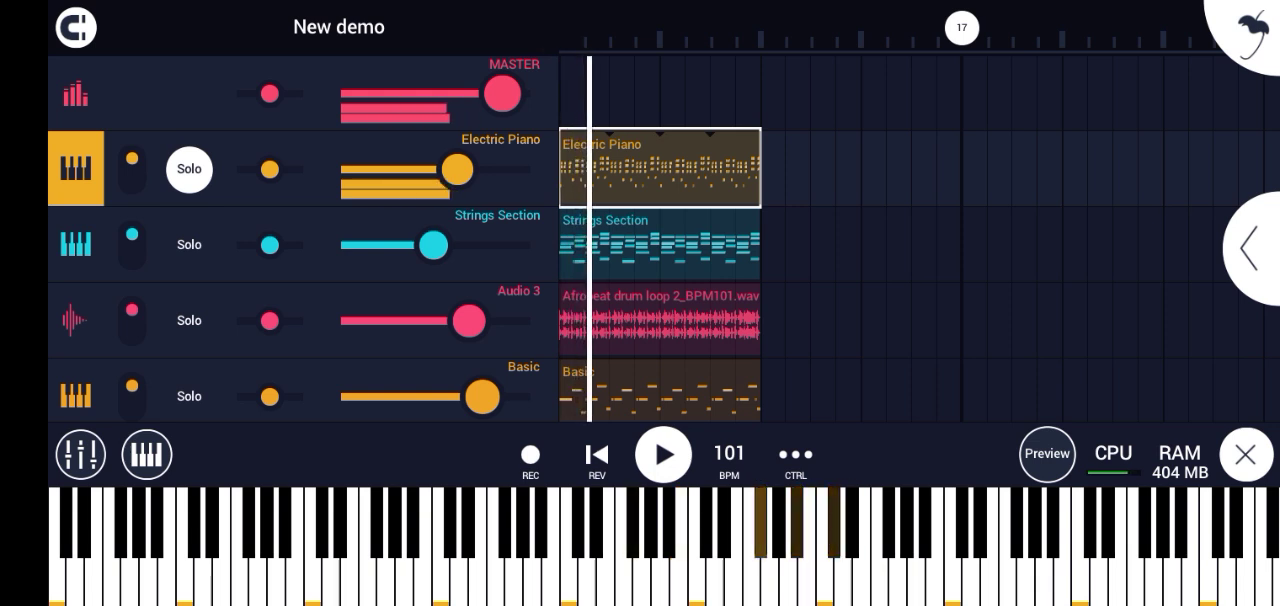
click(605, 454)
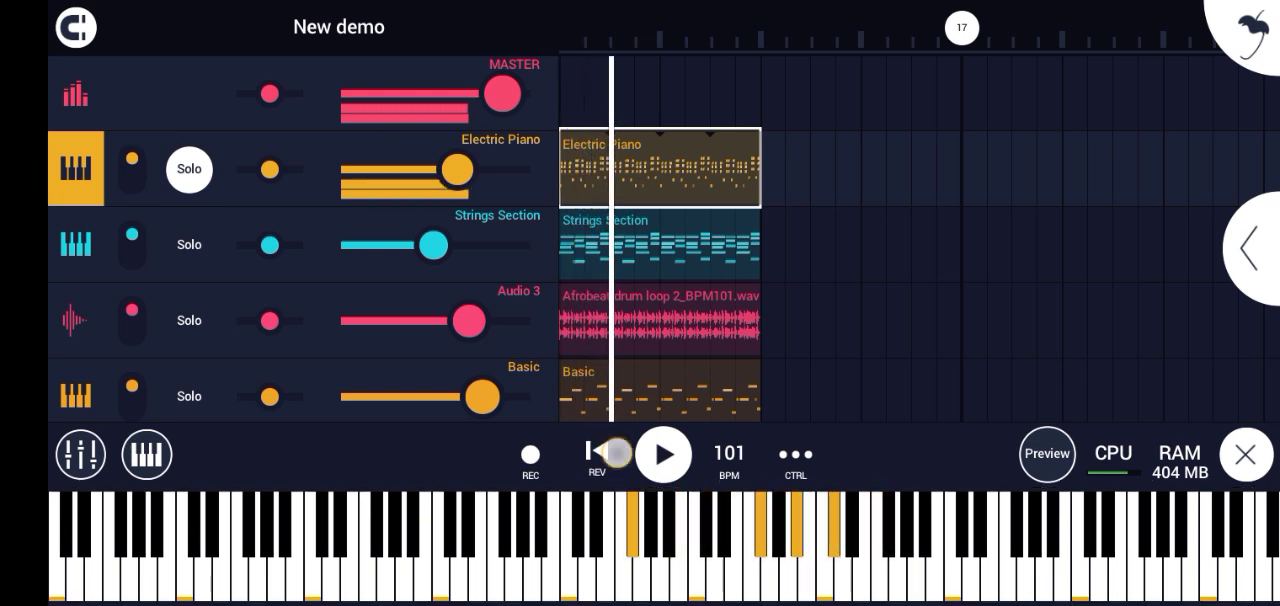
Step: Load Agogo.dwp from the mallet pack into the Electric Piano's DW Sampler
click(1250, 248)
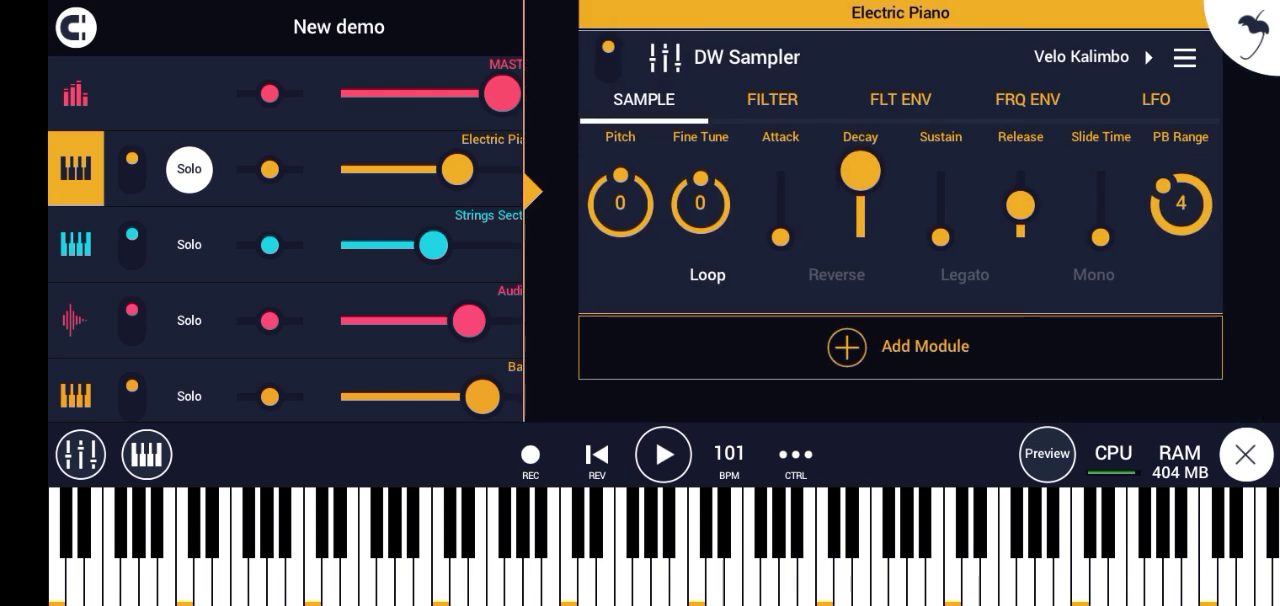
click(1080, 57)
scroll(234, 380, up, 5)
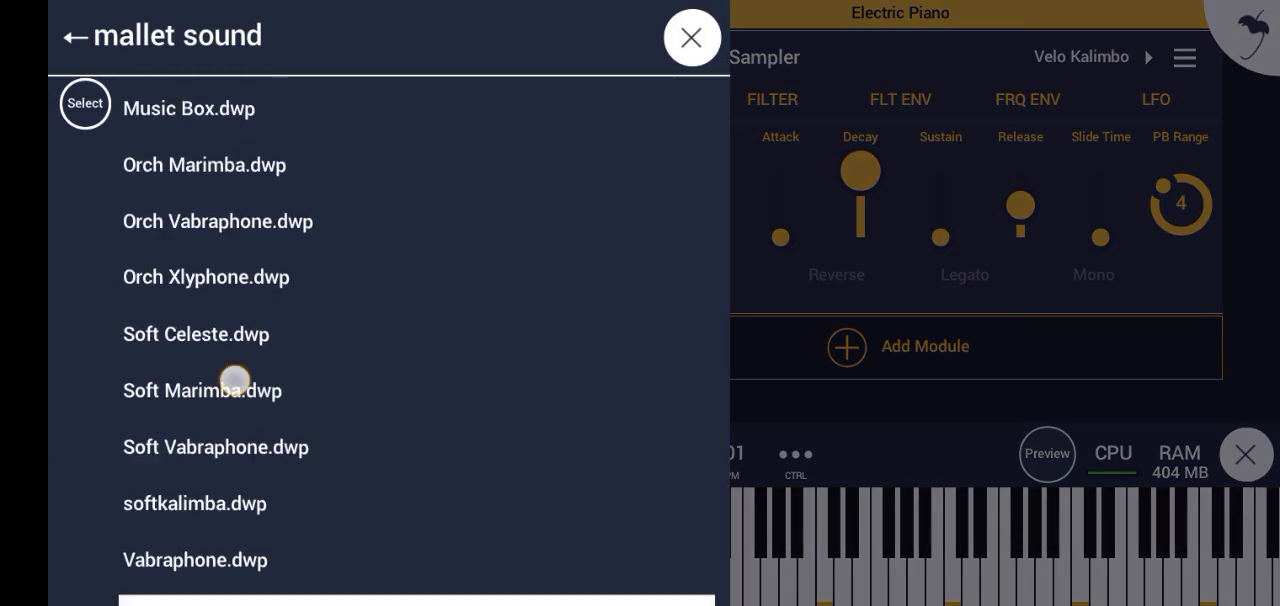
scroll(229, 177, up, 3)
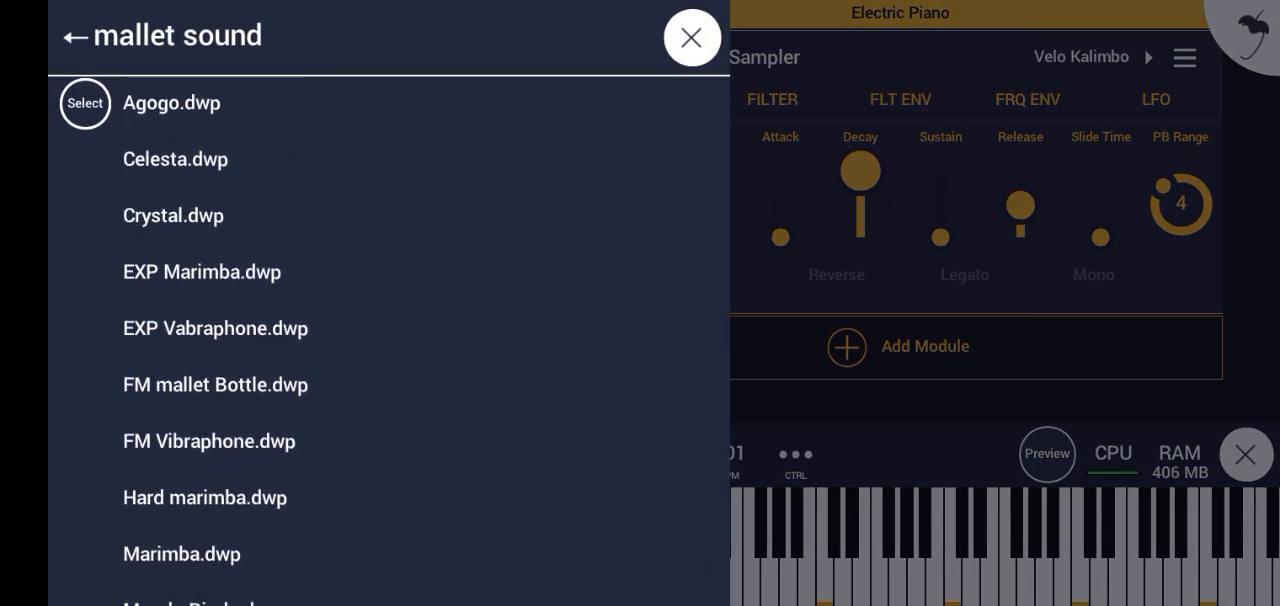
click(171, 103)
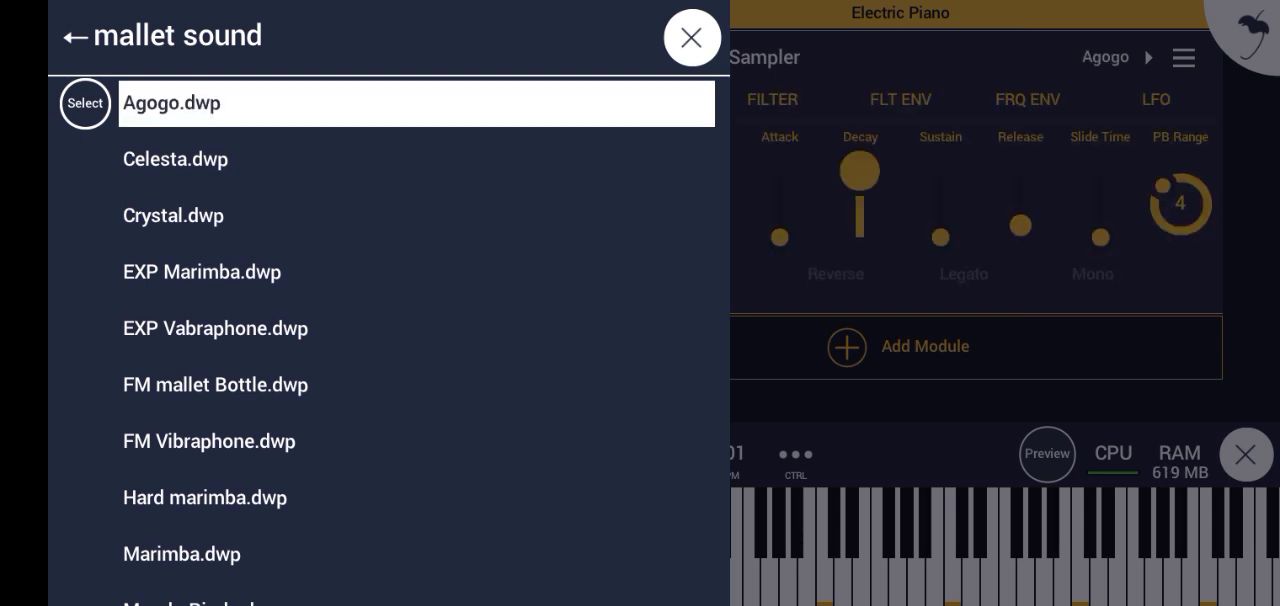
click(691, 37)
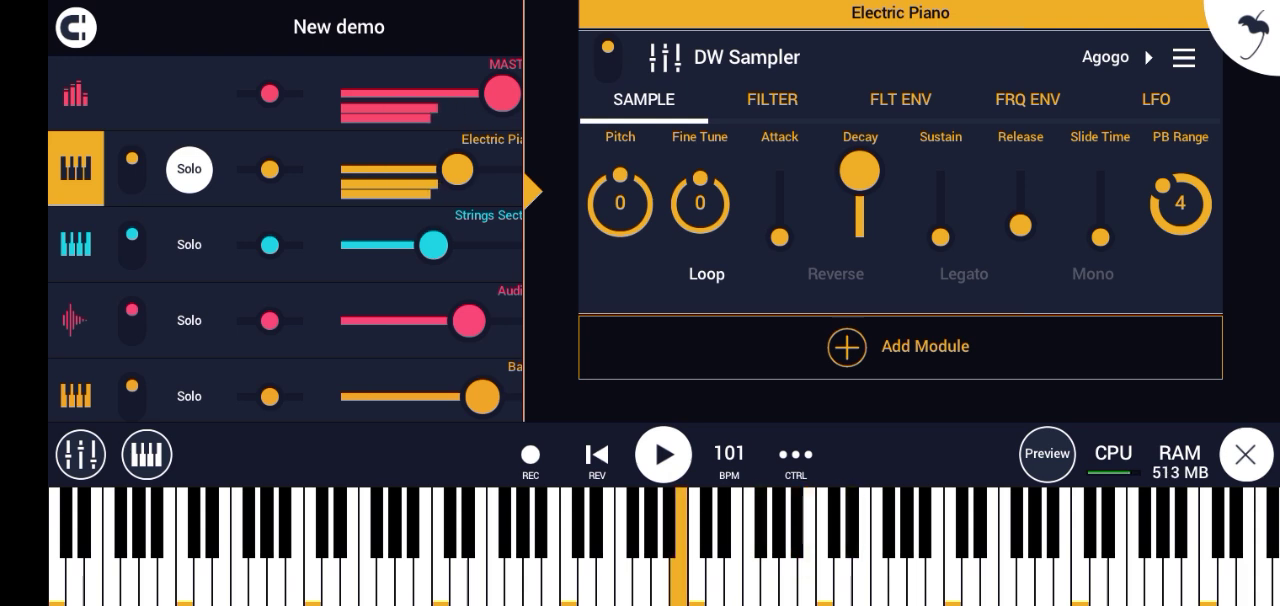
Step: Audition Celesta, Crystal, EXP Marimba, EXP Vabraphone, FM mallet Bottle, FM Vibraphone, Hard marimba and Marimba
click(1105, 57)
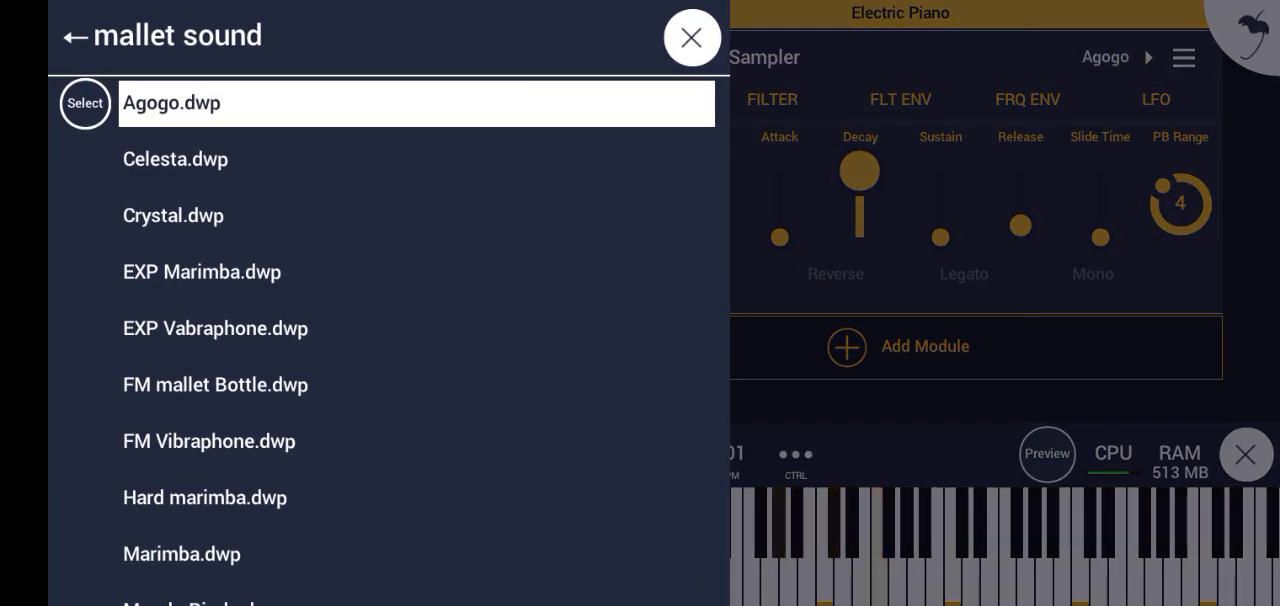
click(175, 159)
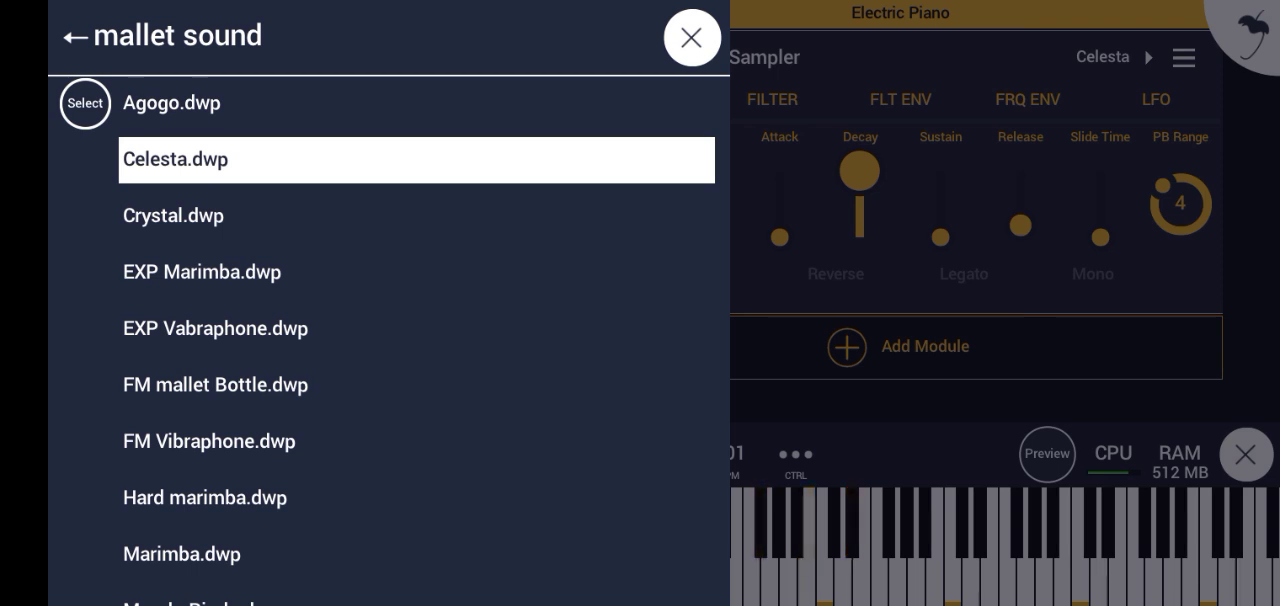
click(173, 215)
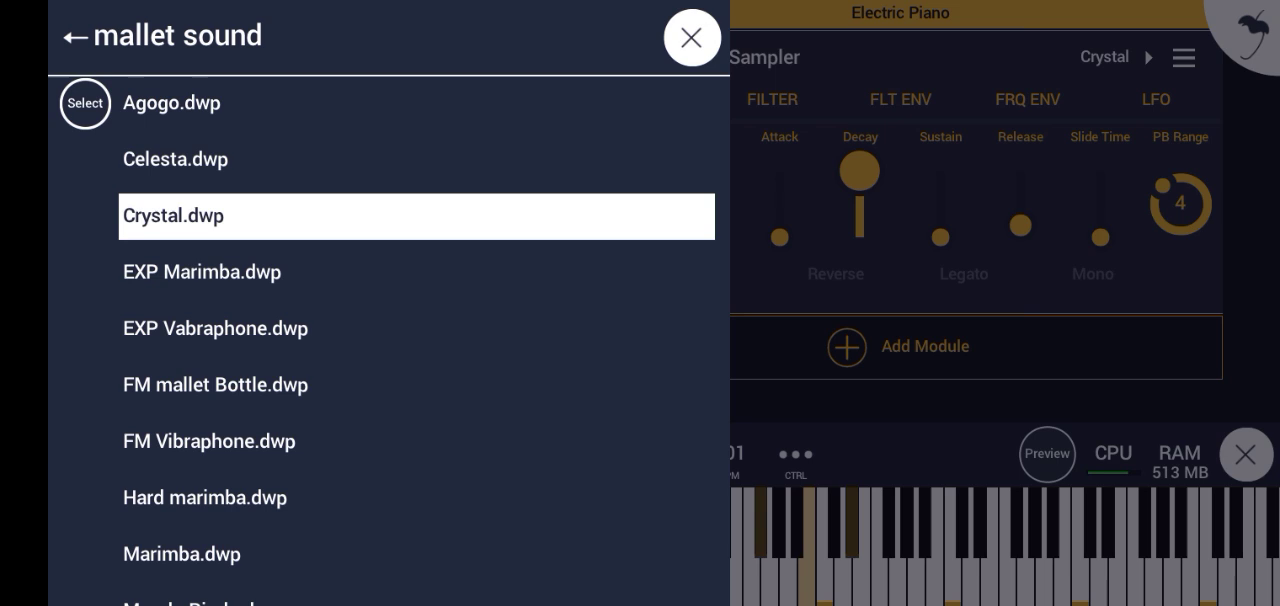
click(183, 283)
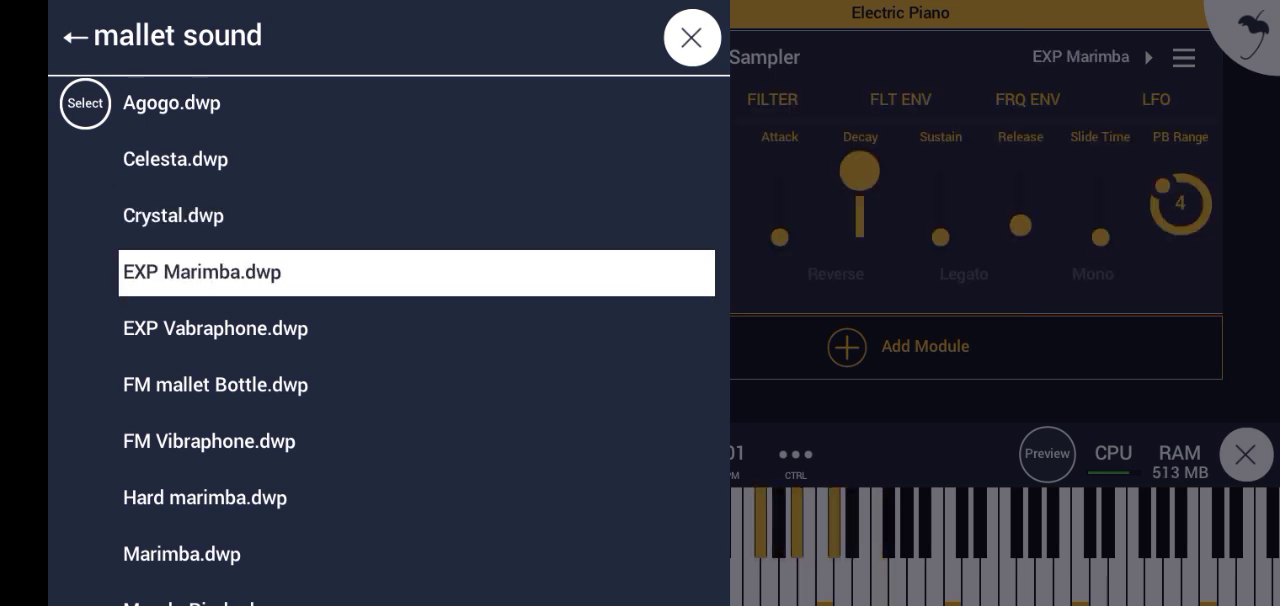
click(215, 329)
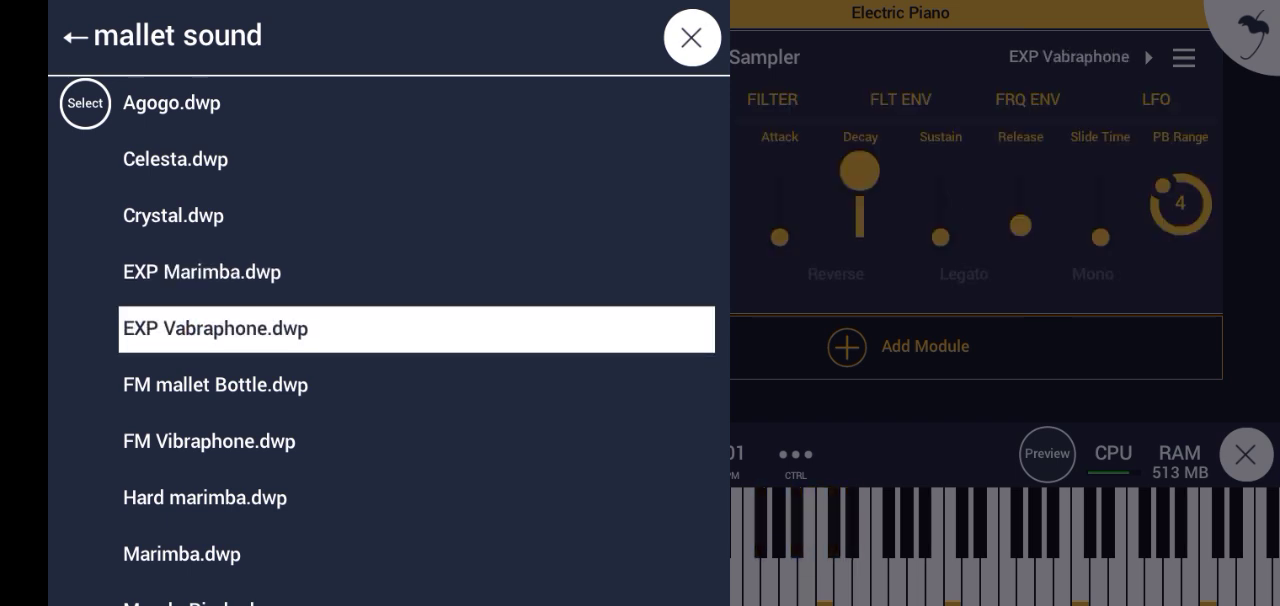
drag(346, 233, 397, 139)
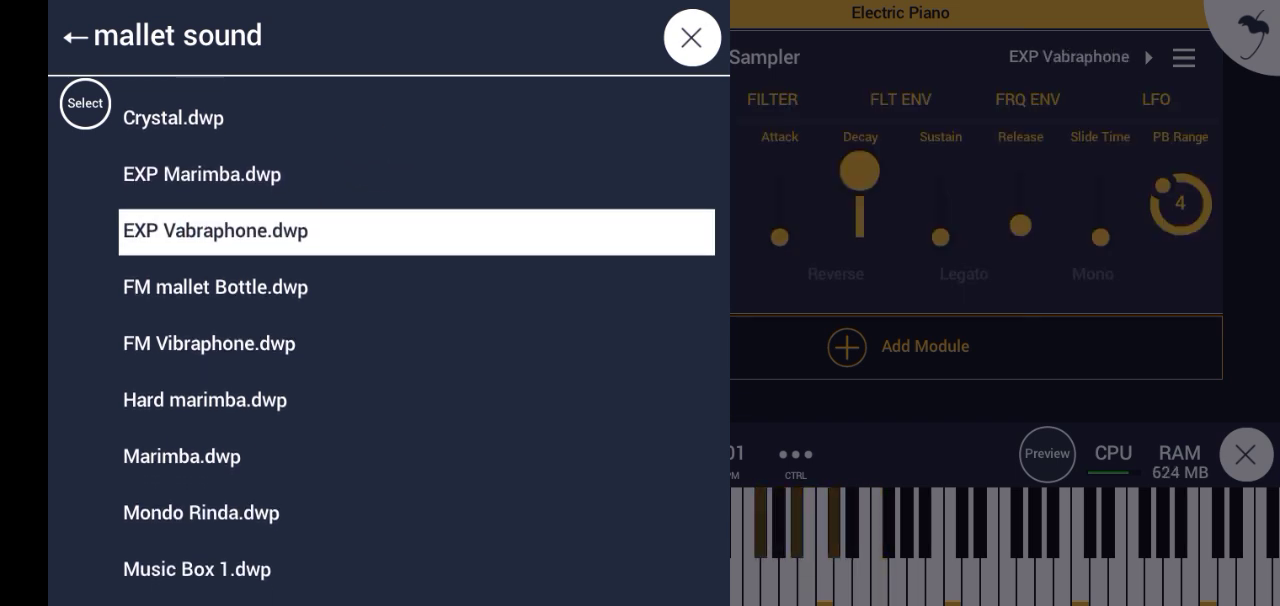
click(215, 287)
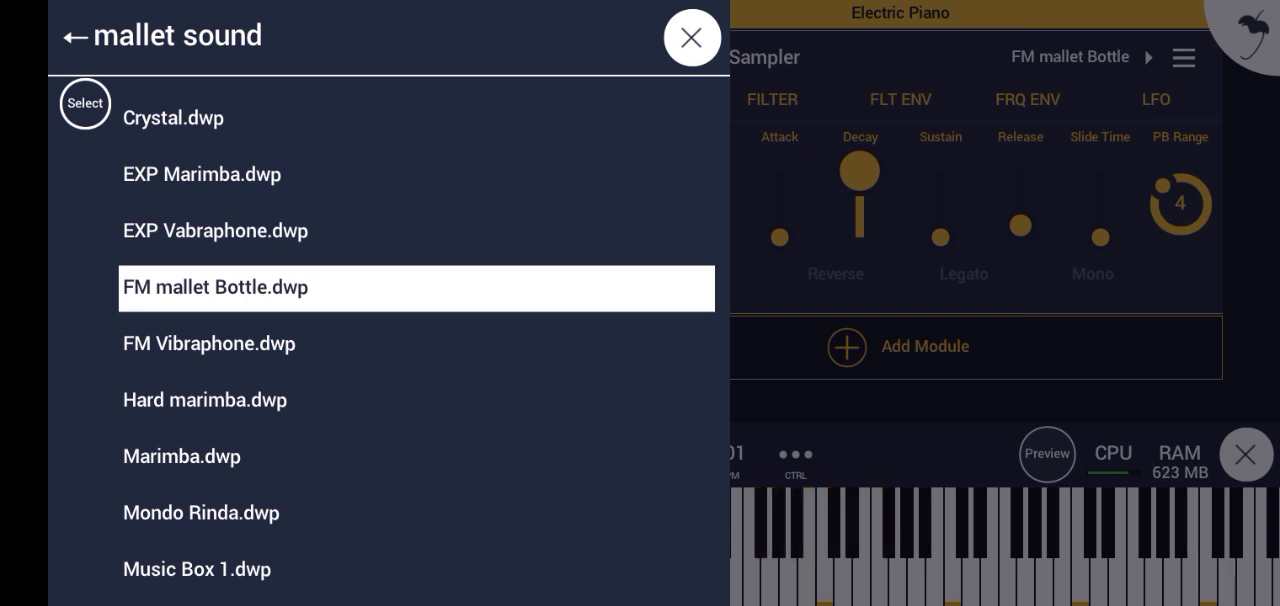
click(209, 343)
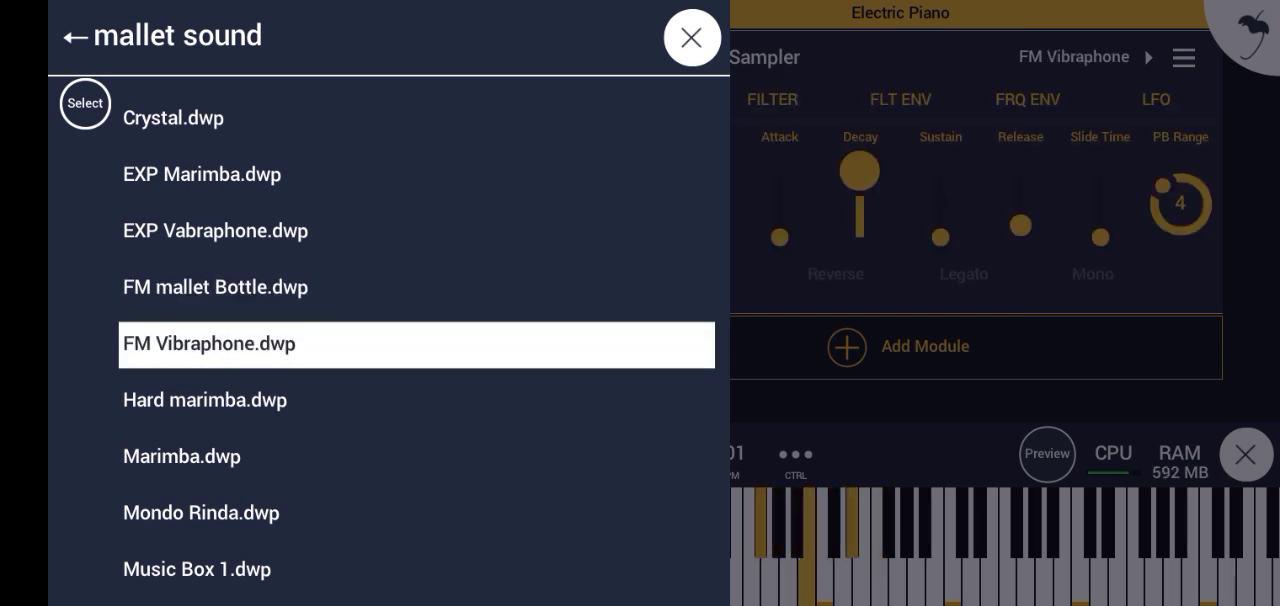
drag(323, 249, 359, 143)
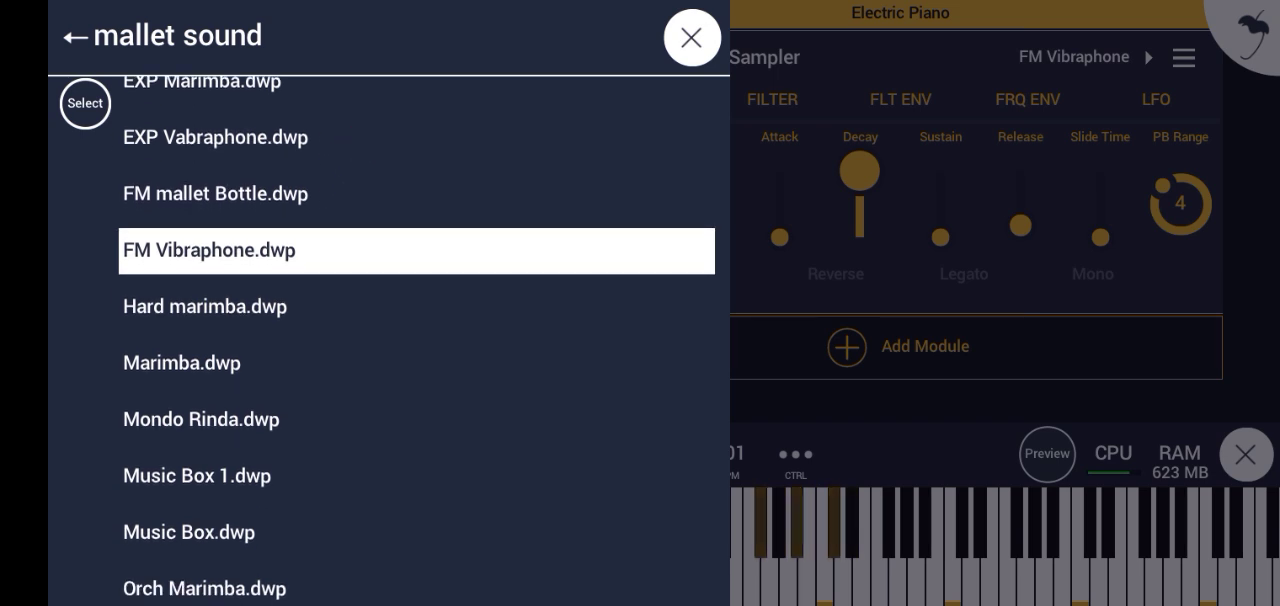
click(205, 306)
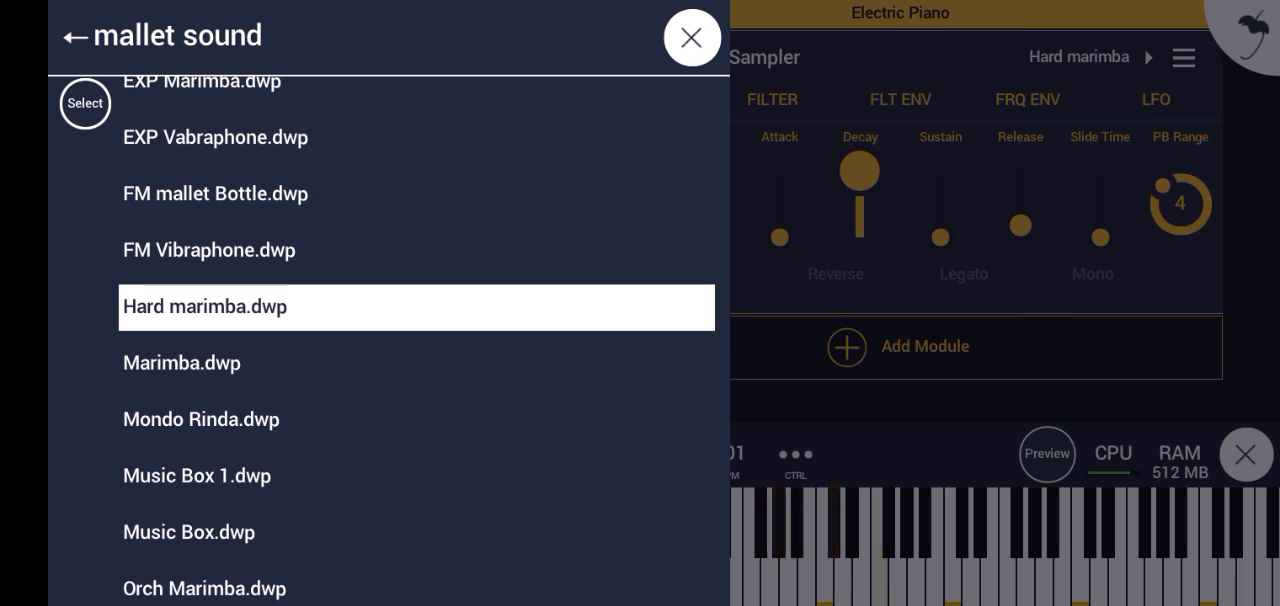
click(182, 362)
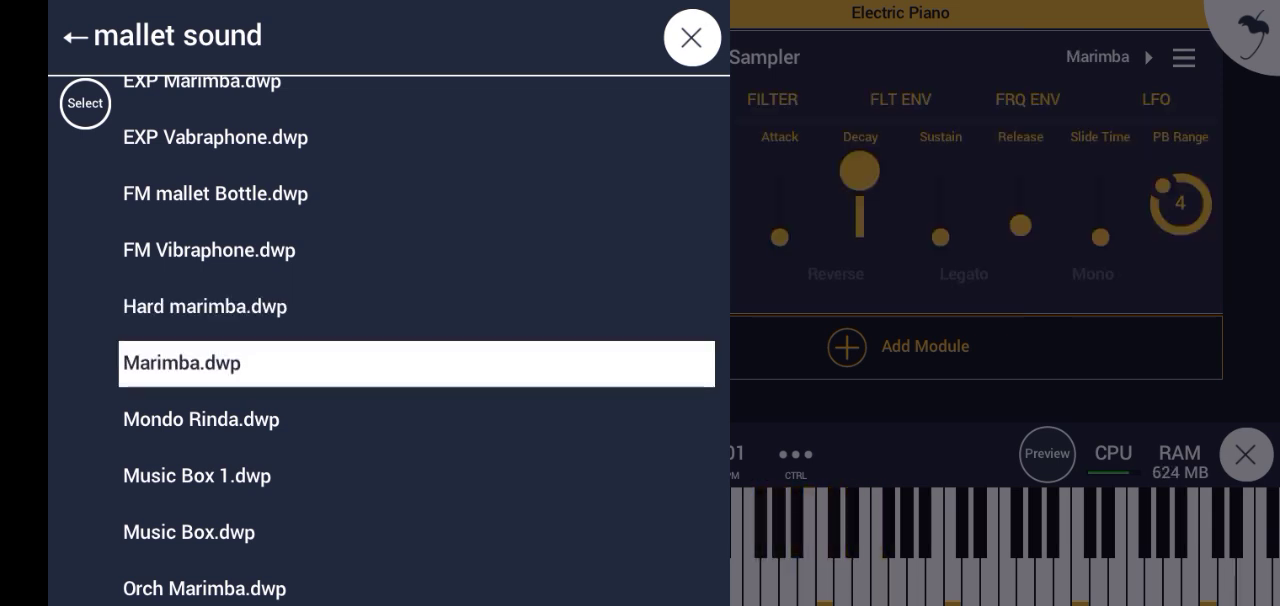
Step: Audition Mondo Rinda, Music Box 1, Music Box, Orch Marimba, Orch Vabraphone, ending on Orch Xlyphone
click(201, 419)
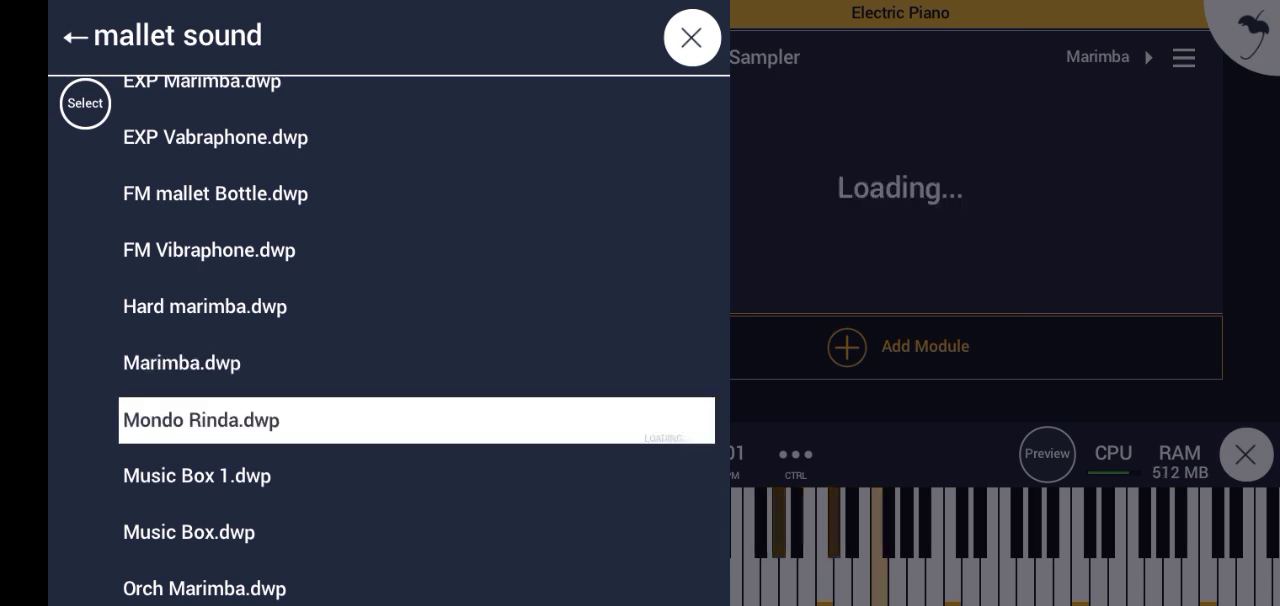
drag(300, 306, 317, 160)
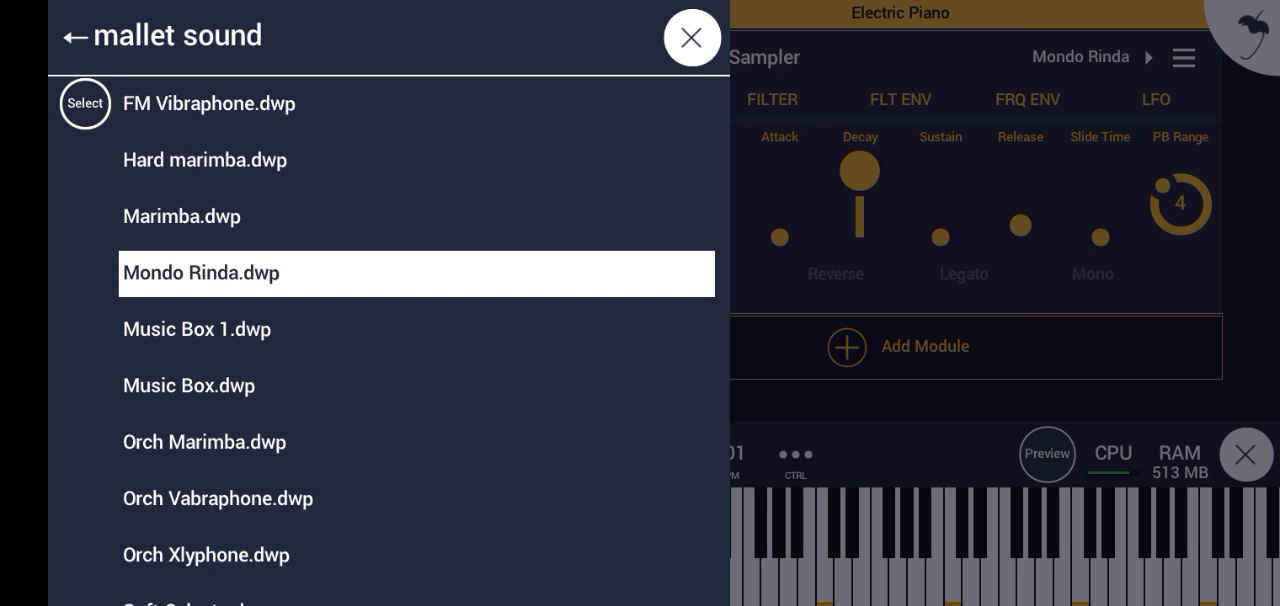
click(197, 329)
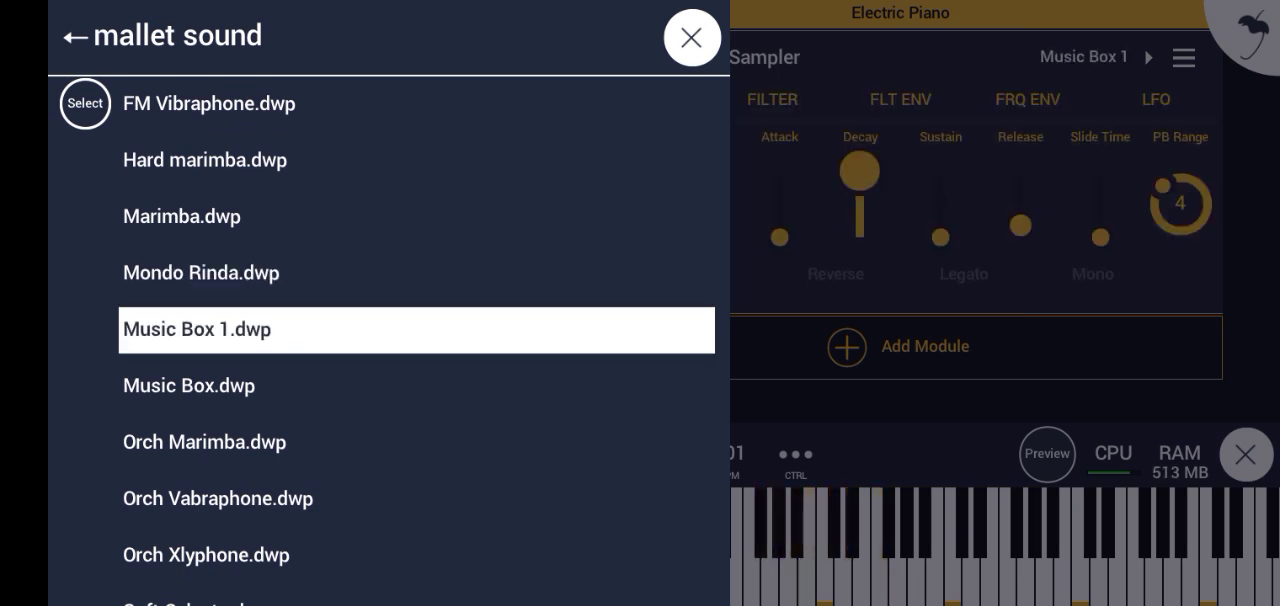
click(189, 385)
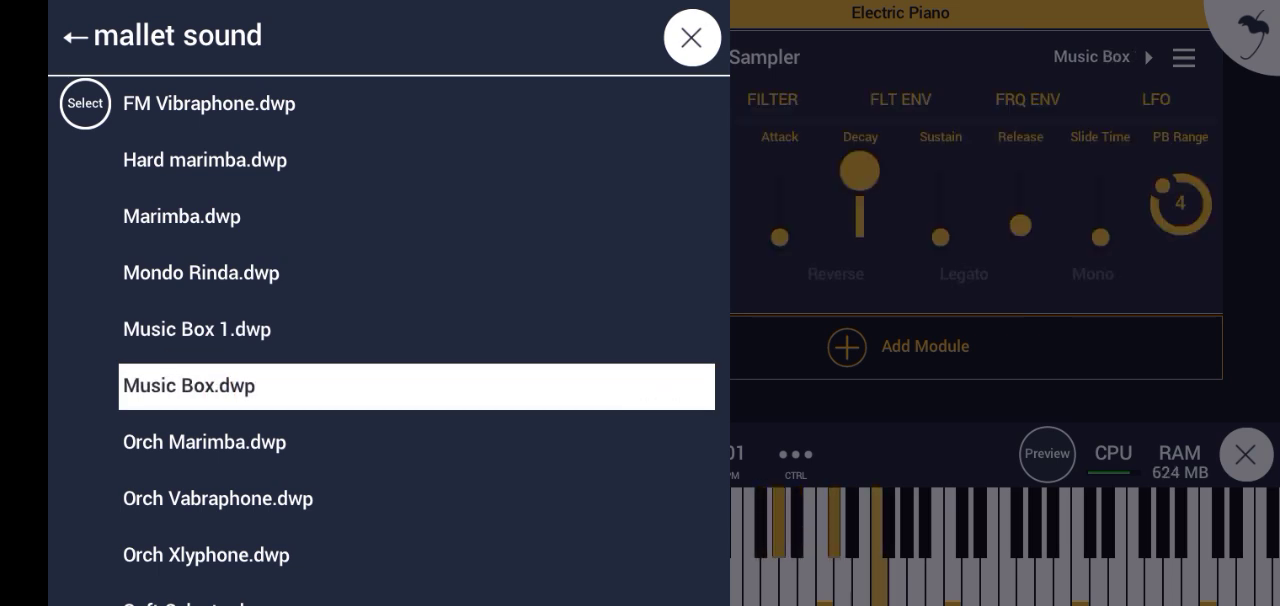
mouse_move(265, 330)
mouse_down()
mouse_move(277, 208)
mouse_move(300, 143)
mouse_up()
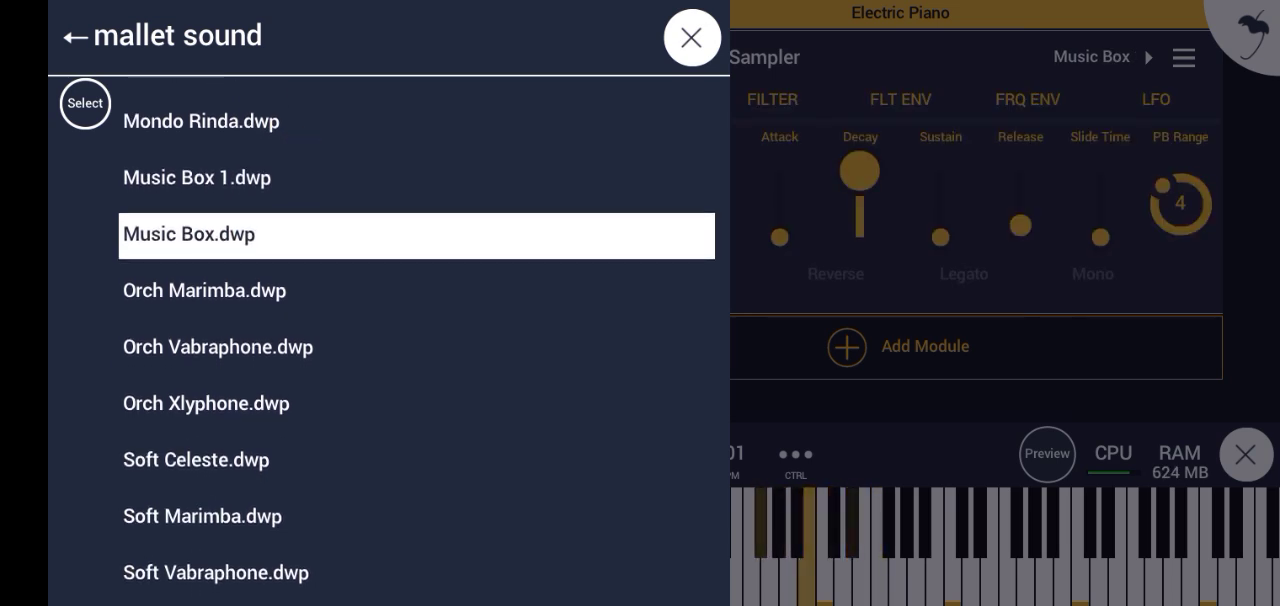
click(500, 305)
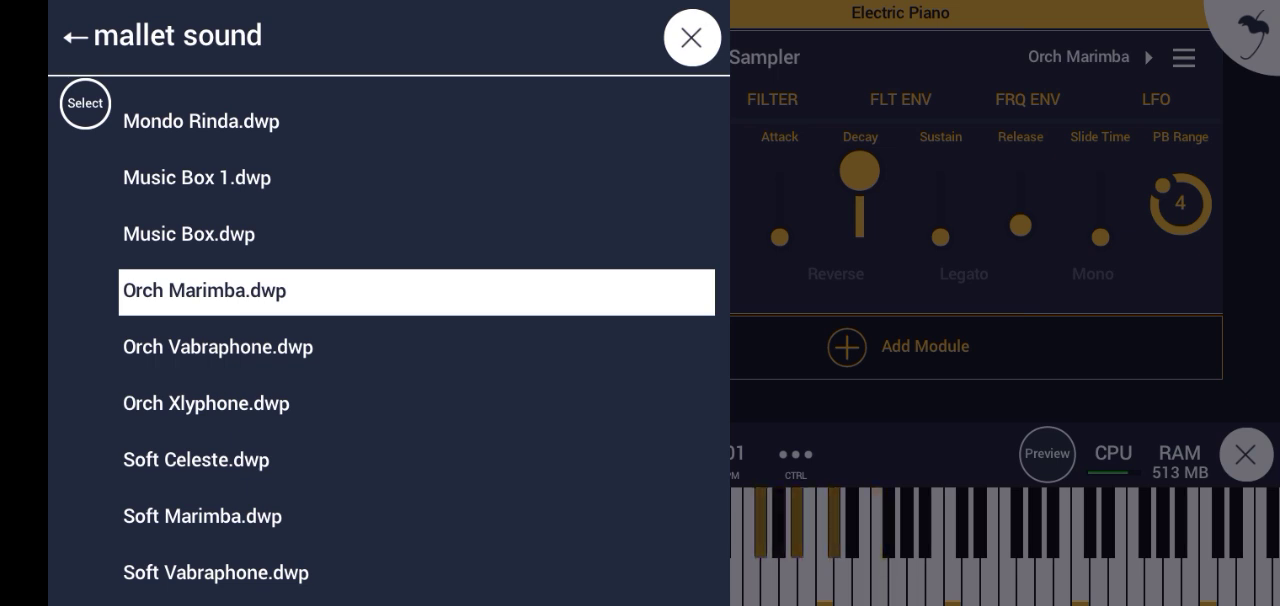
click(234, 352)
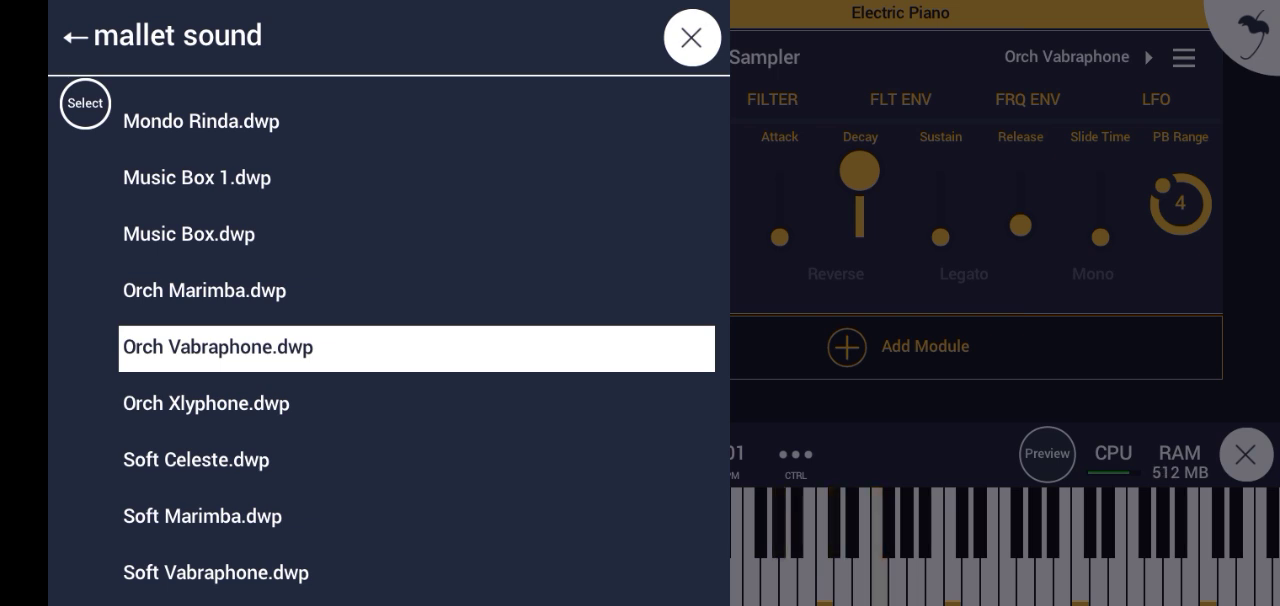
click(257, 403)
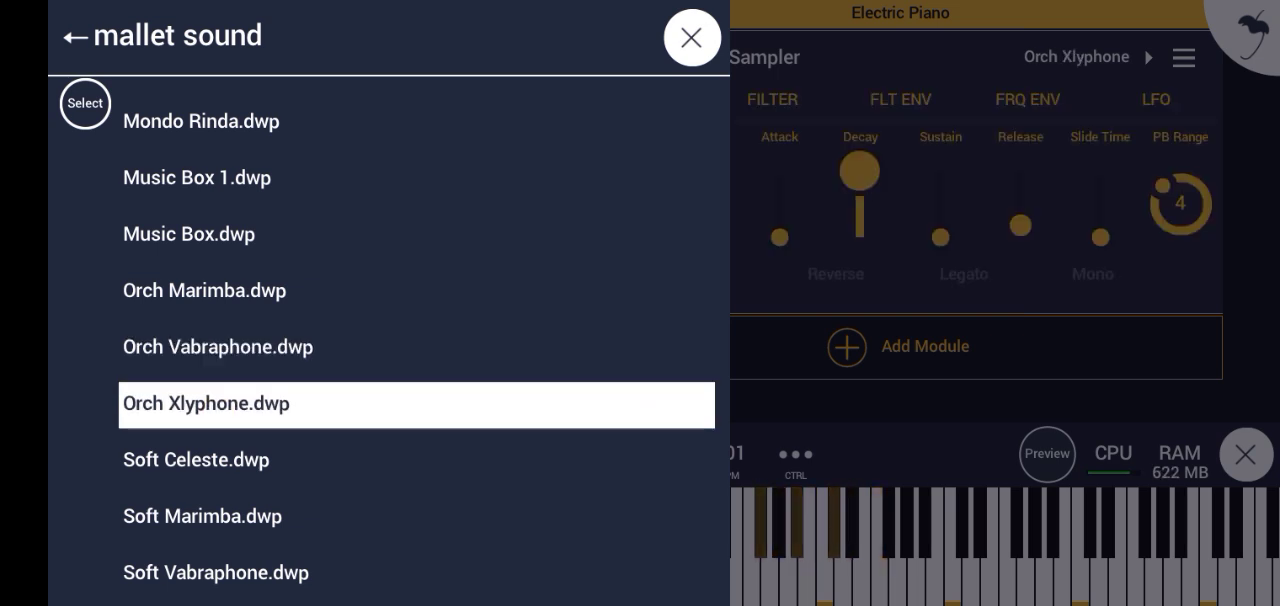
drag(266, 327, 295, 248)
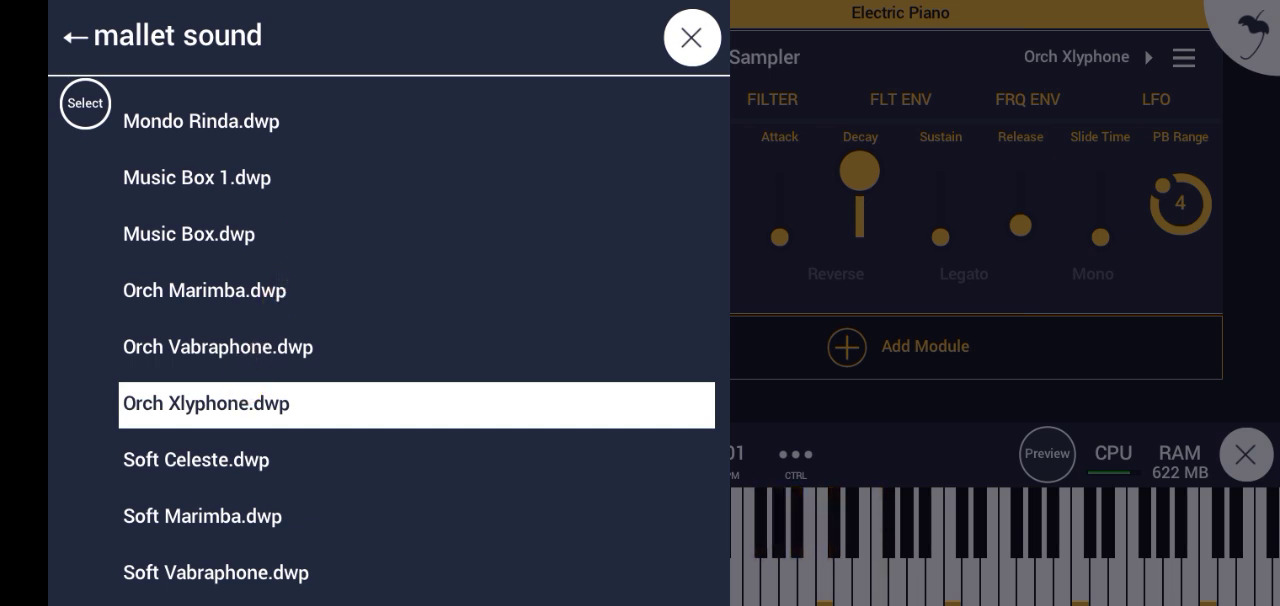
drag(254, 290, 272, 137)
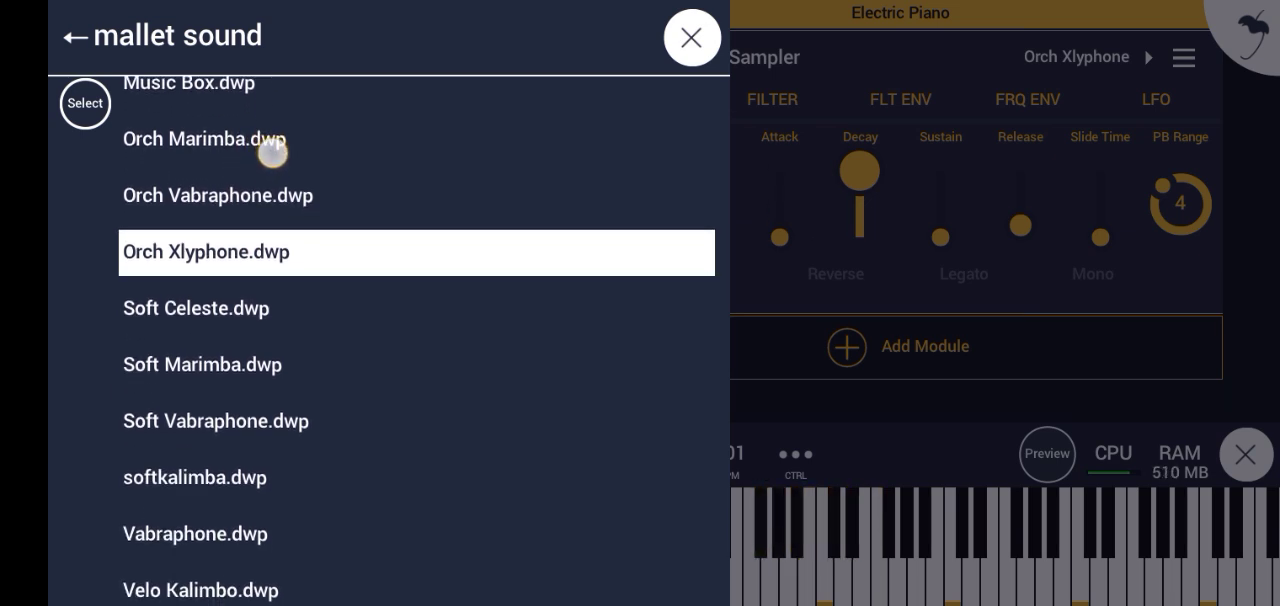
Step: Audition the Soft Celeste, Soft Marimba, Soft Vabraphone, softkalimba and Vabraphone presets
click(196, 296)
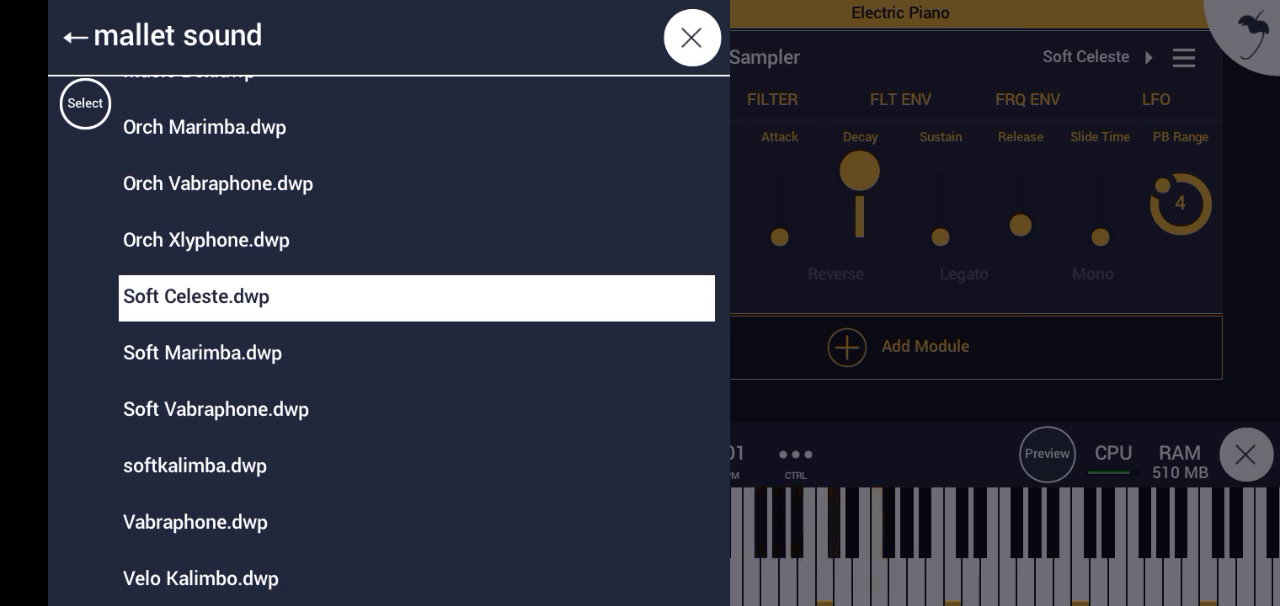
click(200, 355)
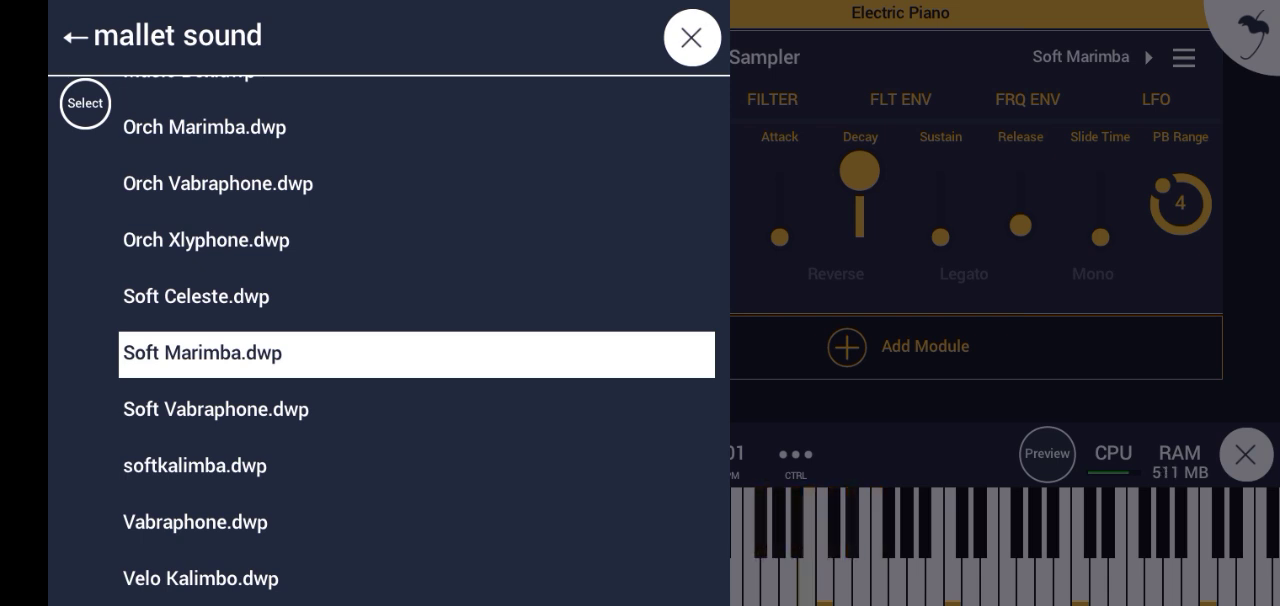
drag(294, 245, 309, 180)
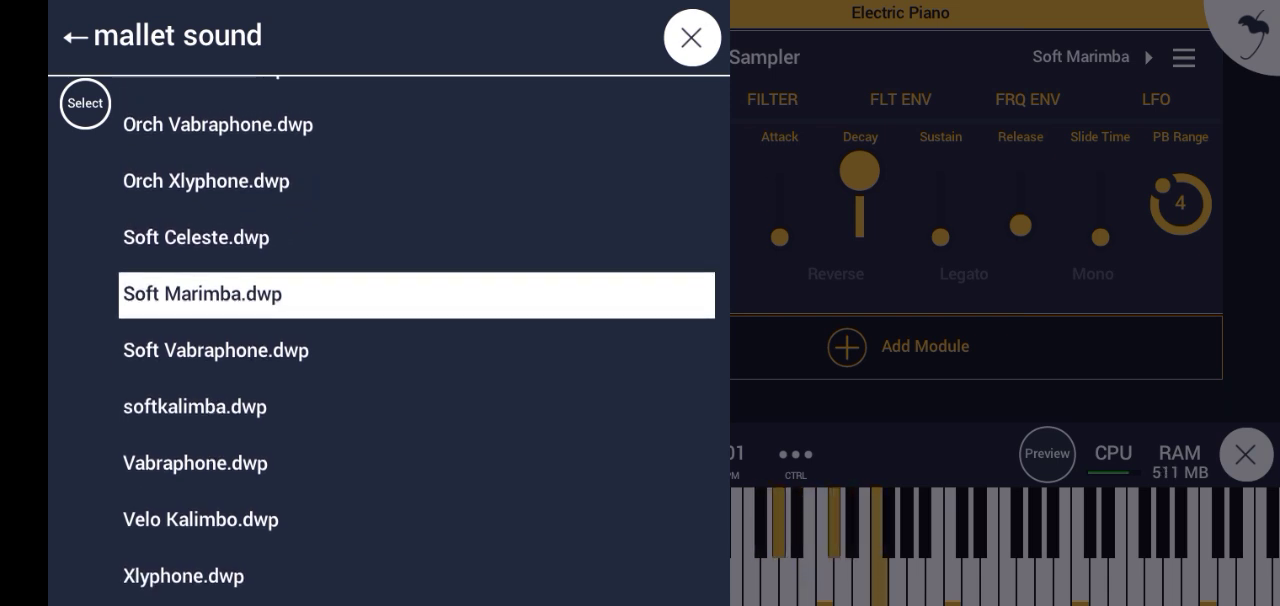
click(216, 350)
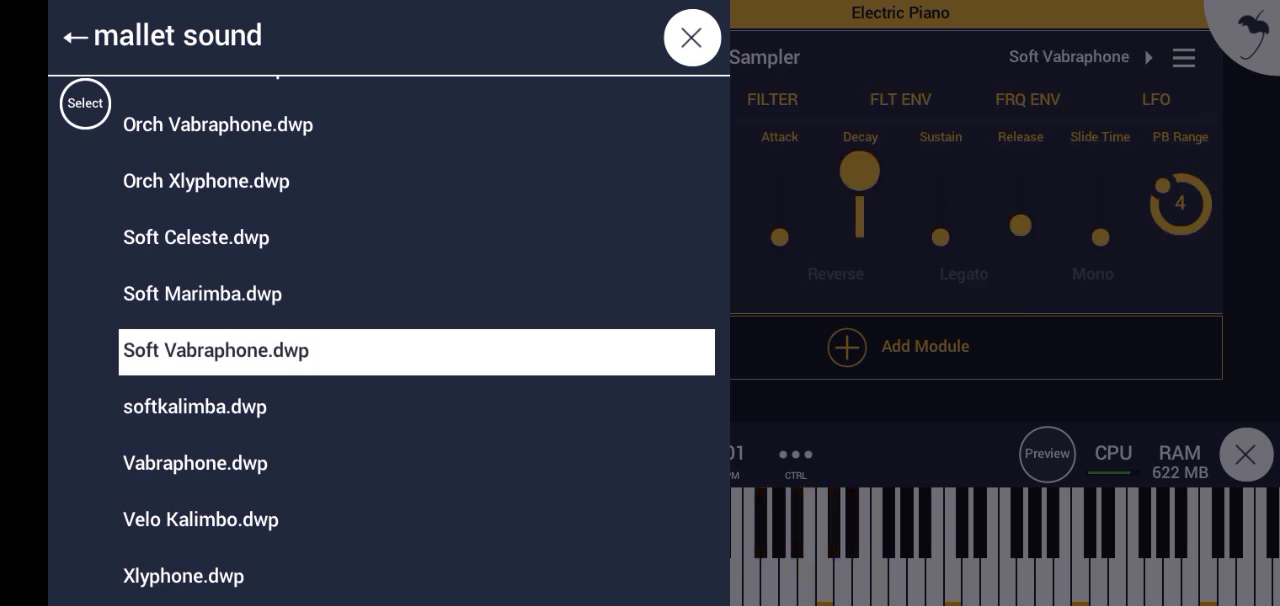
drag(297, 117, 297, 112)
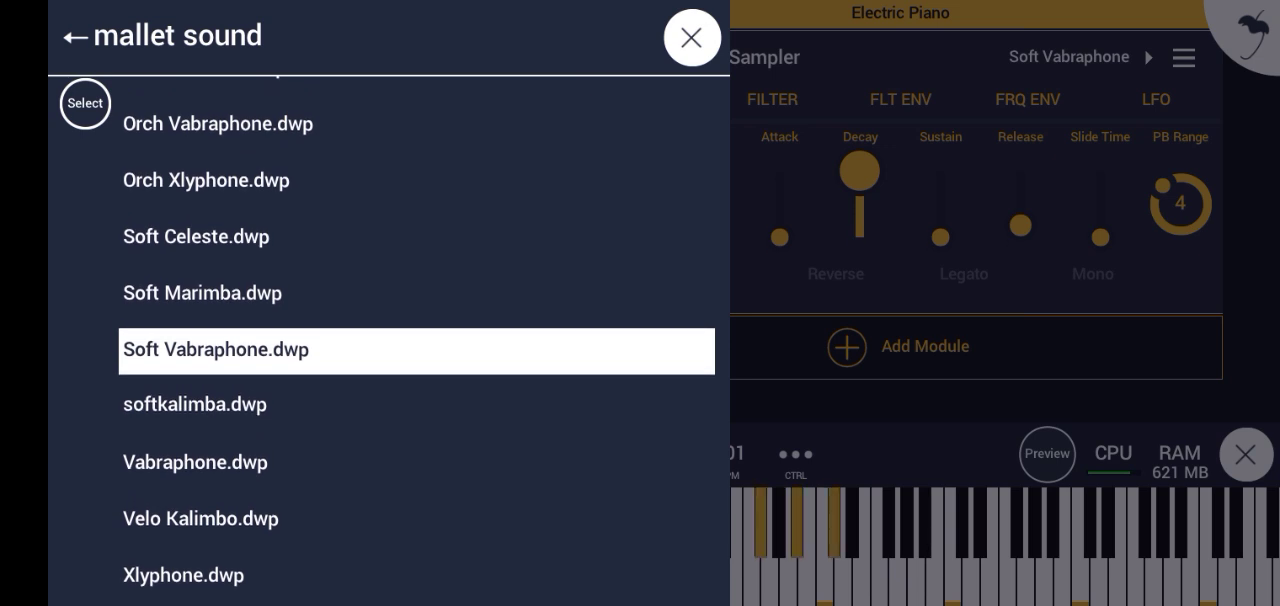
click(195, 406)
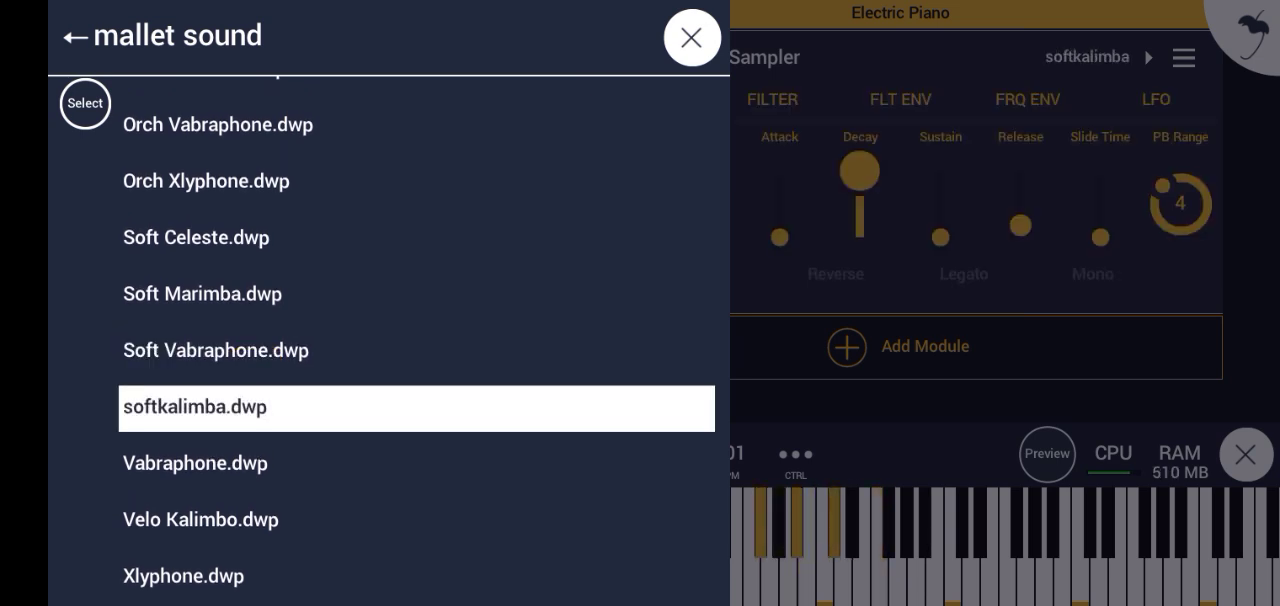
click(220, 465)
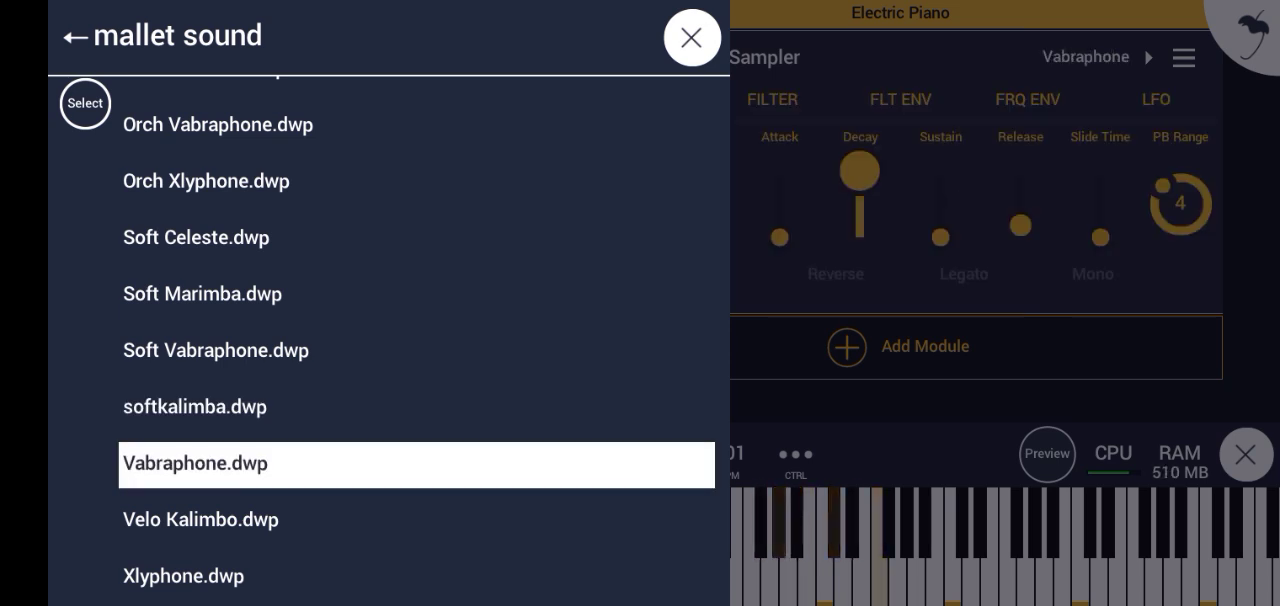
Step: Try Velo Kalimbo and Xlyphone, keep Velo Kalimbo, and close the preset browser
click(200, 519)
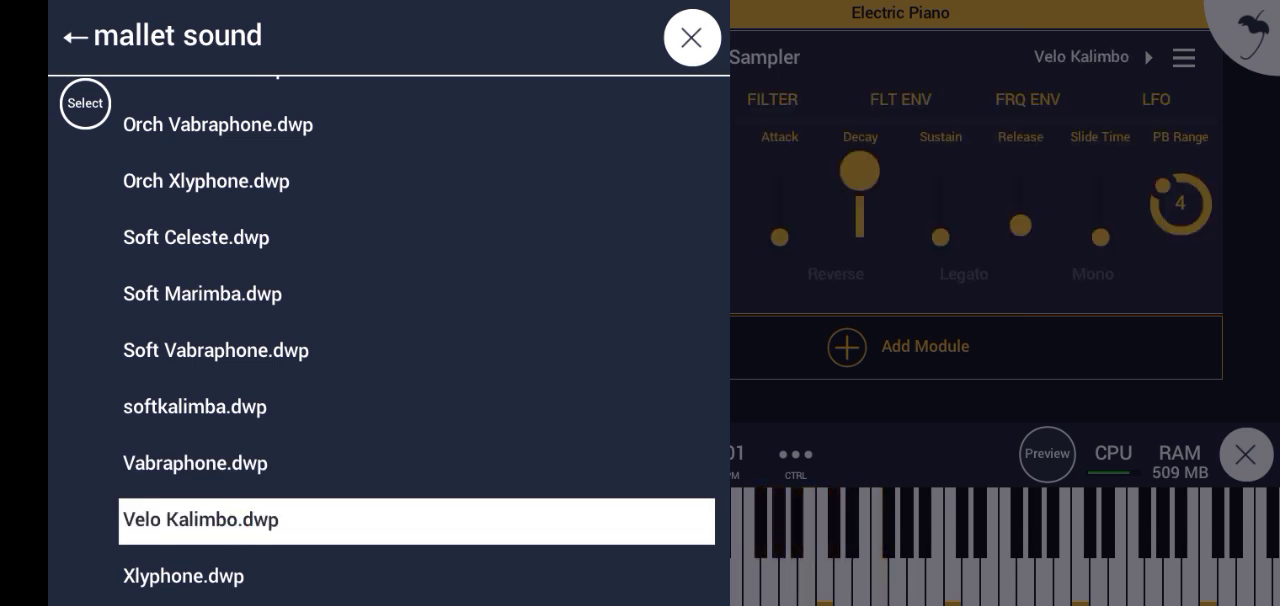
click(183, 576)
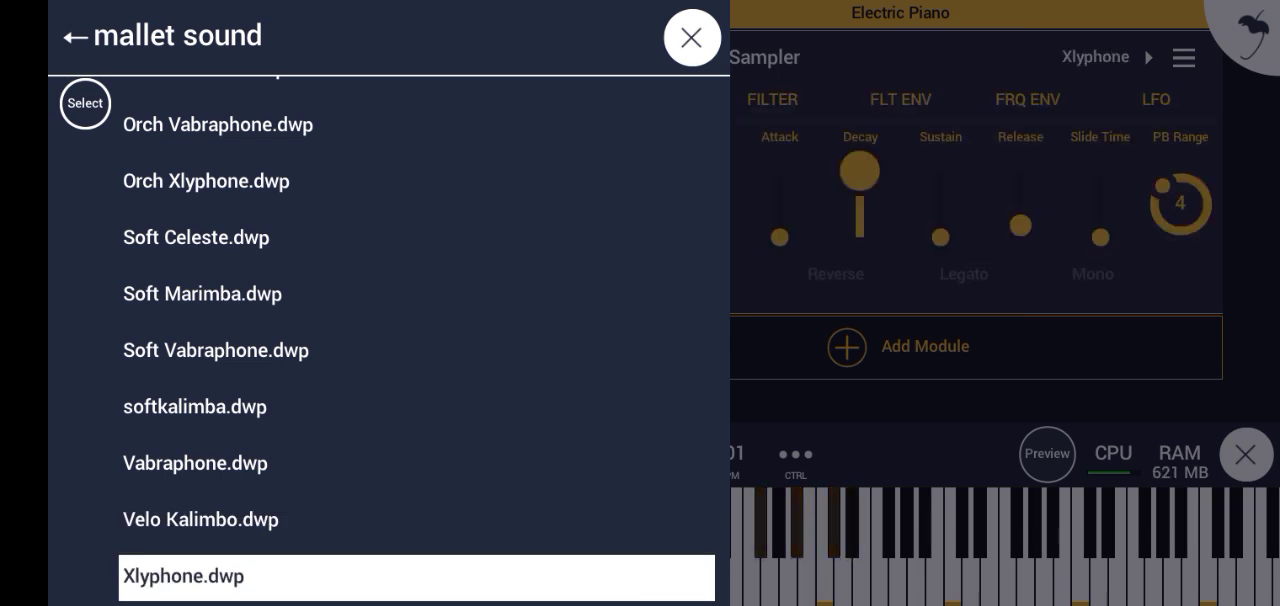
click(200, 519)
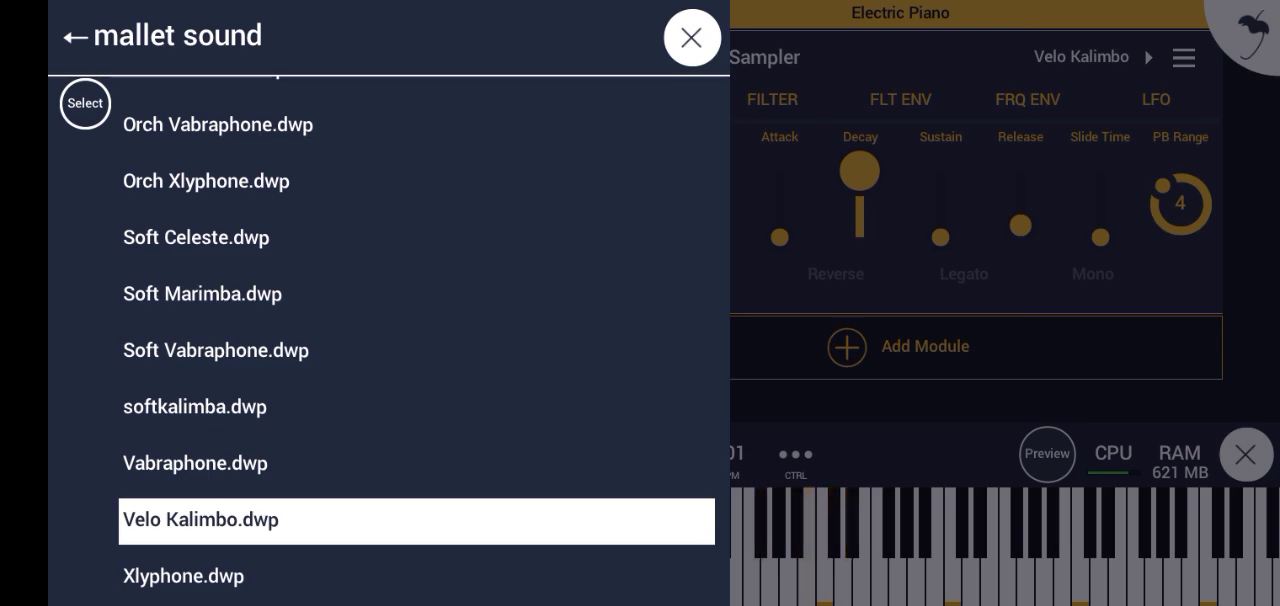
click(691, 38)
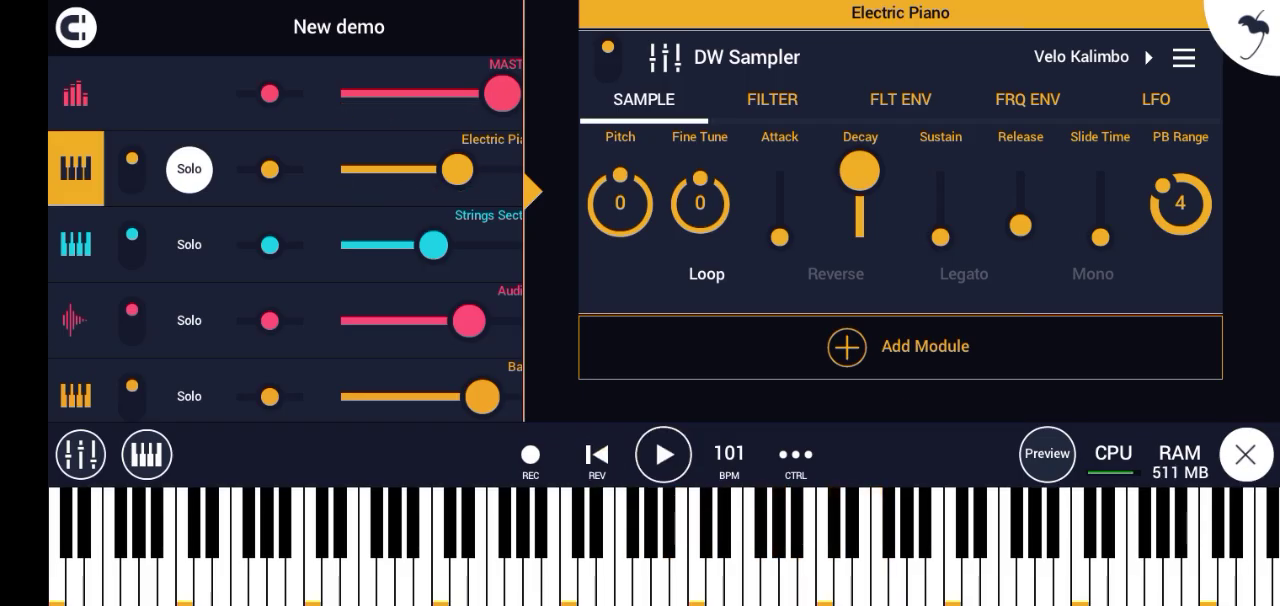
Step: Show the playlist of clips and select the Alto Sax track's instrument
click(80, 454)
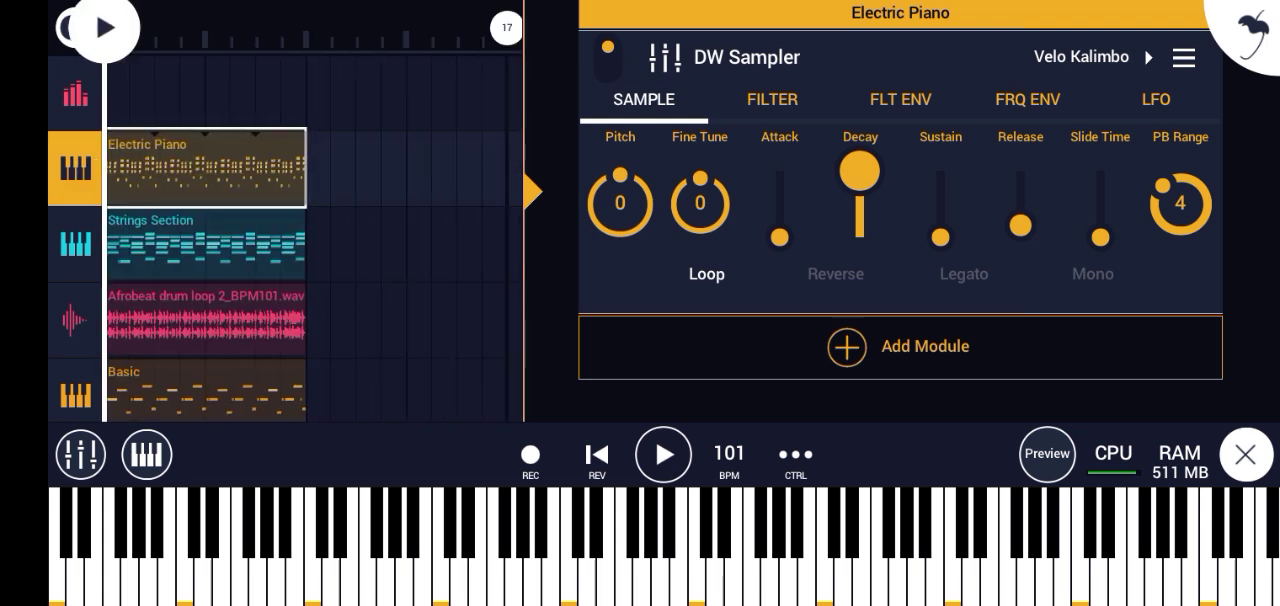
drag(376, 207, 376, 50)
drag(371, 251, 371, 60)
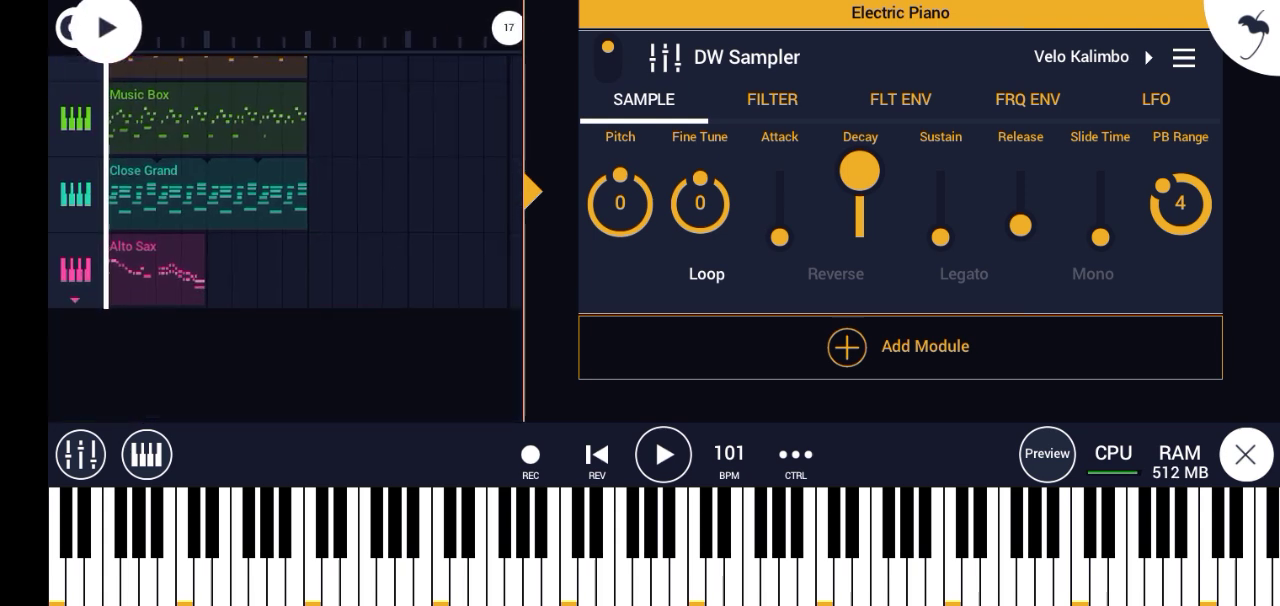
click(75, 269)
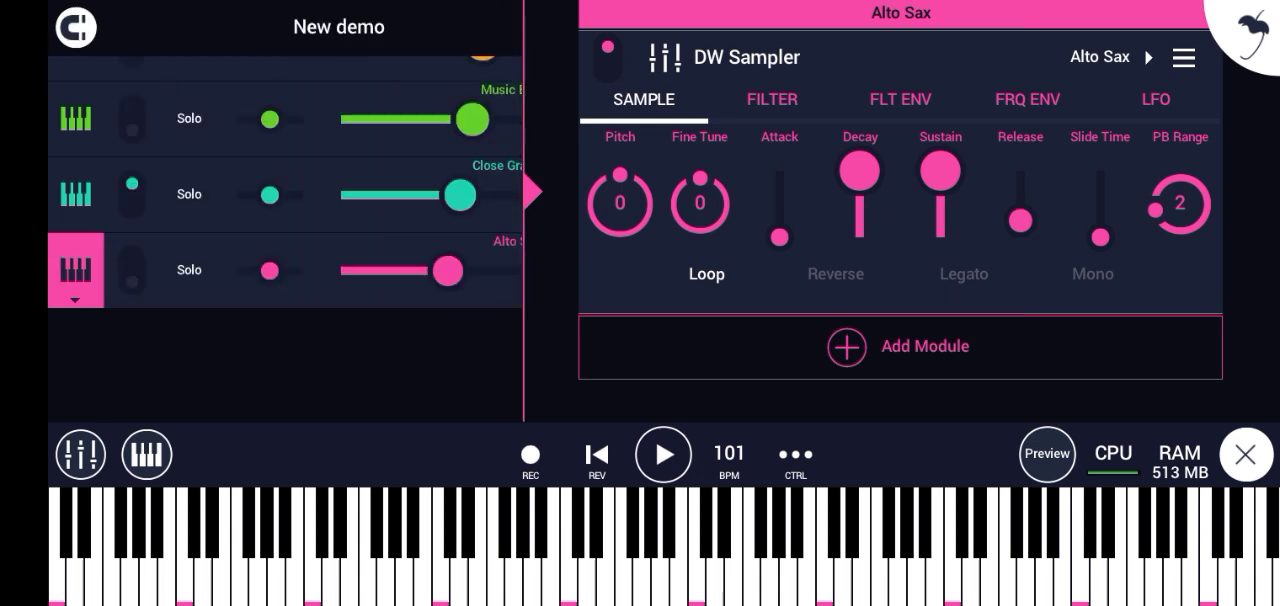
click(75, 269)
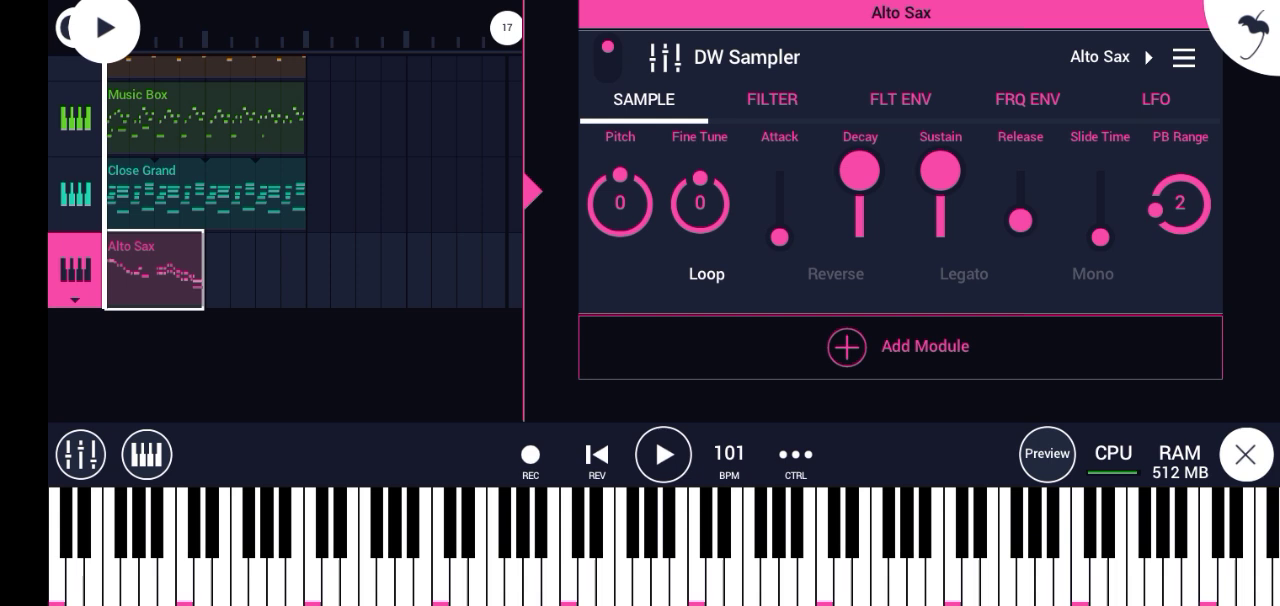
Step: Start song playback with the space key
key(space)
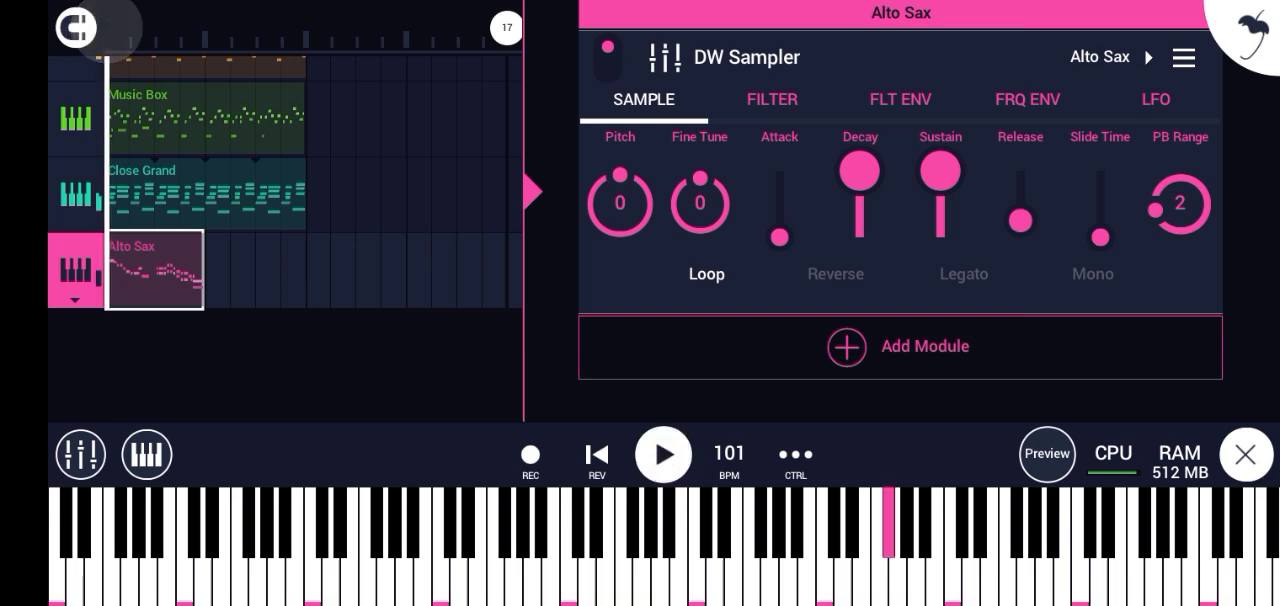